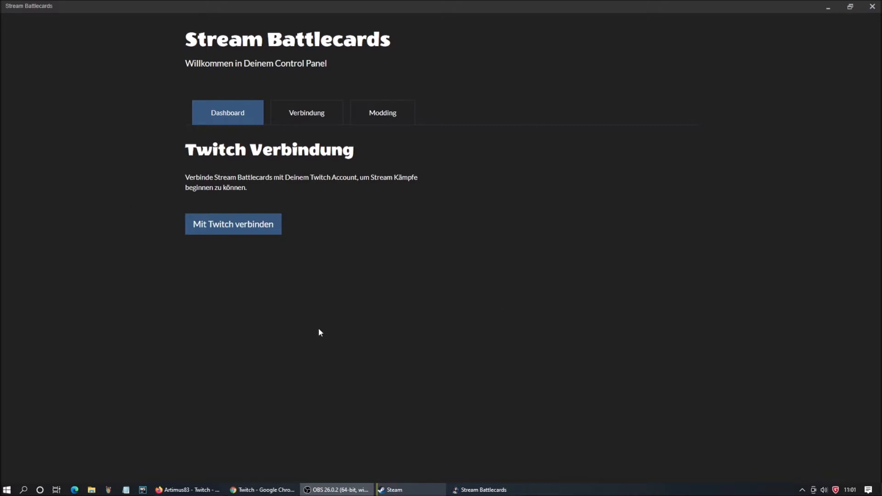
Connect Stream Battlecards to the Twitch account, authorizing its access, and copy the stream overlay address.
{"action": "left_click", "coordinate": [262, 229]}
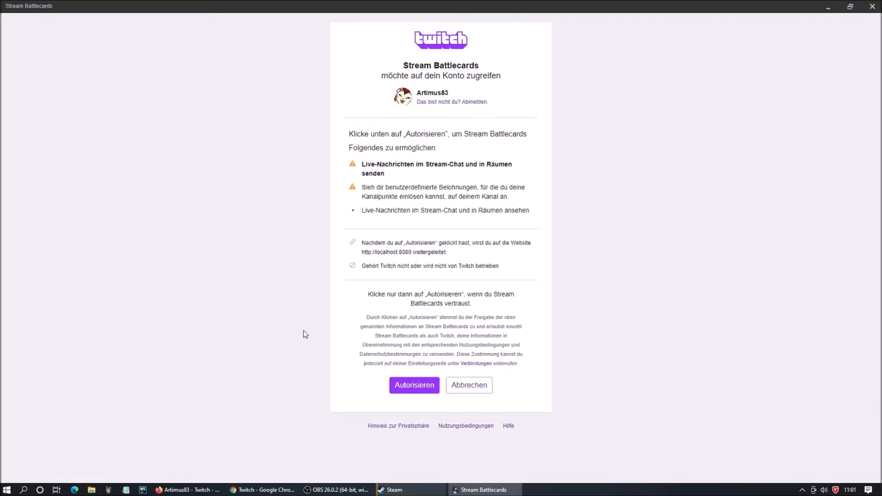
{"action": "left_click", "coordinate": [412, 389]}
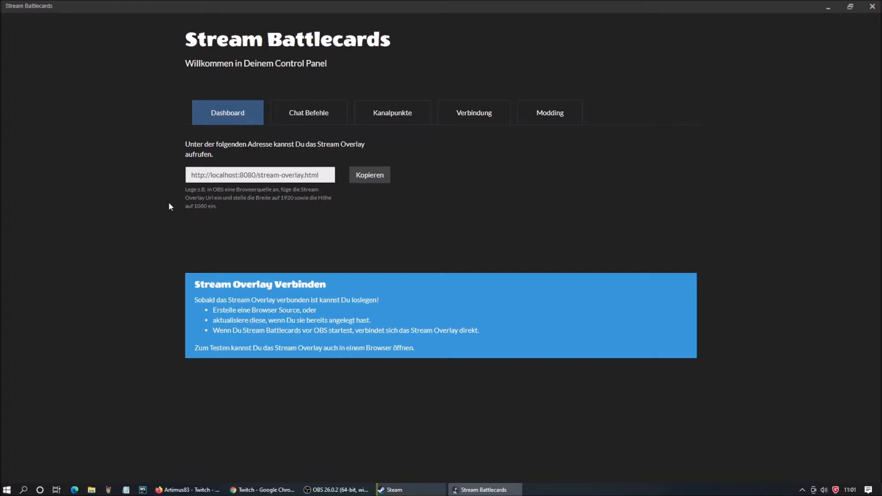
{"action": "left_click", "coordinate": [371, 180]}
{"action": "key", "text": "ctrl+c"}
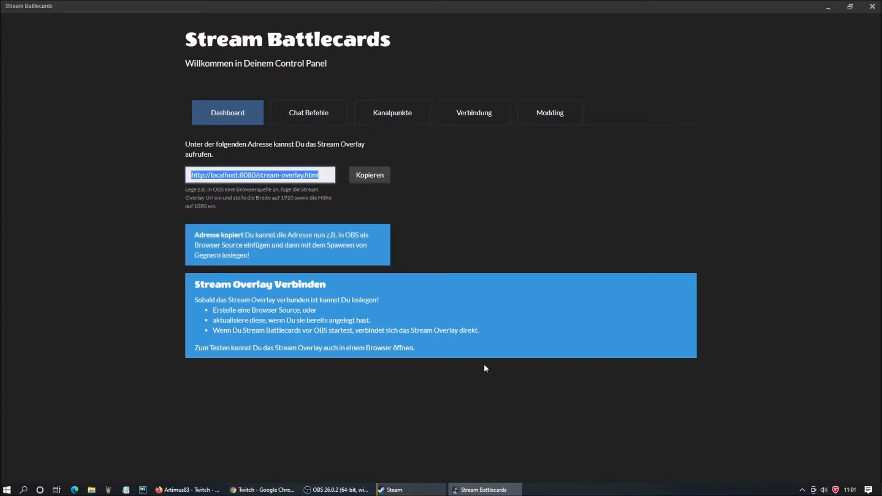
Switch to OBS and add a new browser source named "Stream Battlecards Test" to the Bildschirm scene.
{"action": "left_click", "coordinate": [336, 490]}
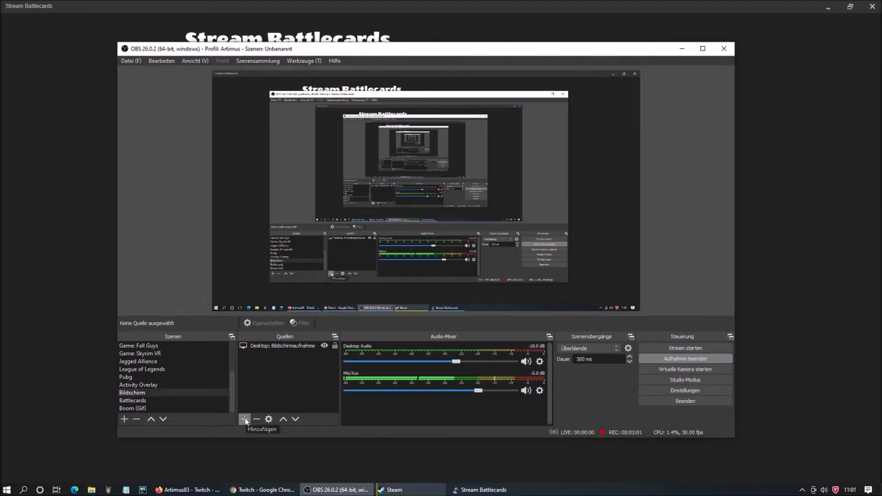
{"action": "left_click", "coordinate": [244, 419]}
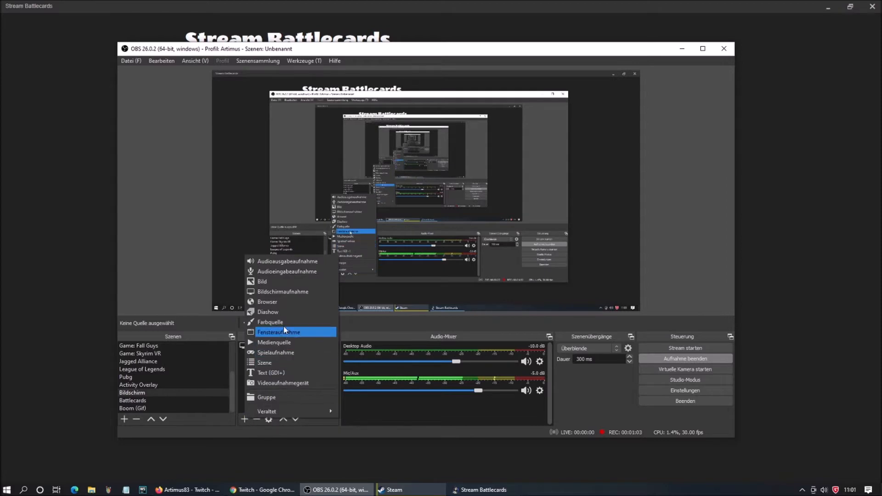
{"action": "left_click", "coordinate": [282, 303]}
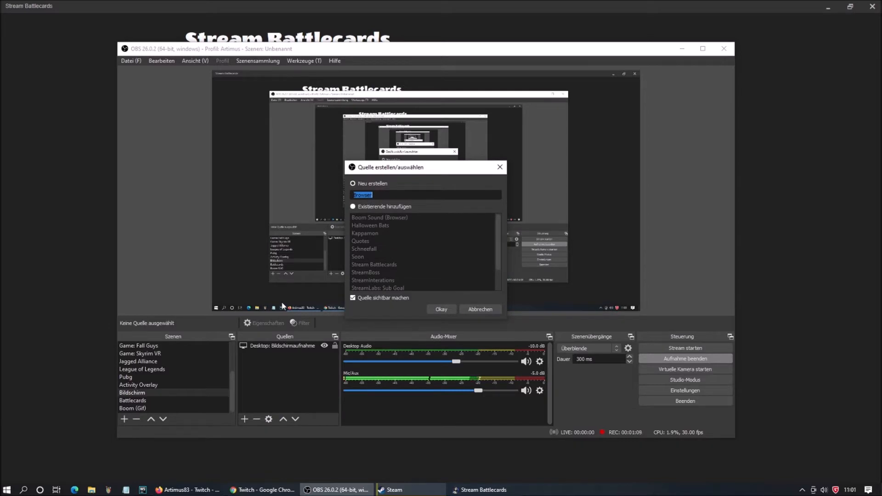
{"action": "type", "text": "Stream Battlecards Test"}
{"action": "left_click", "coordinate": [441, 309]}
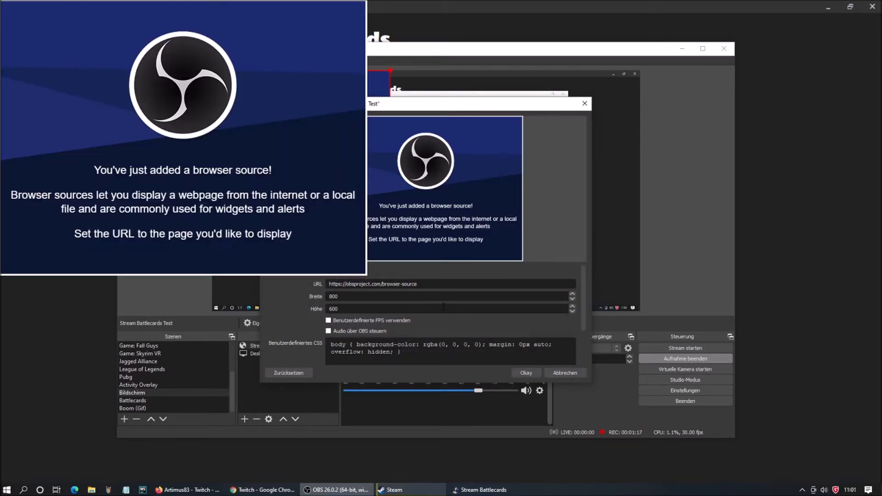
{"action": "left_click_drag", "start_coordinate": [434, 286], "coordinate": [311, 285]}
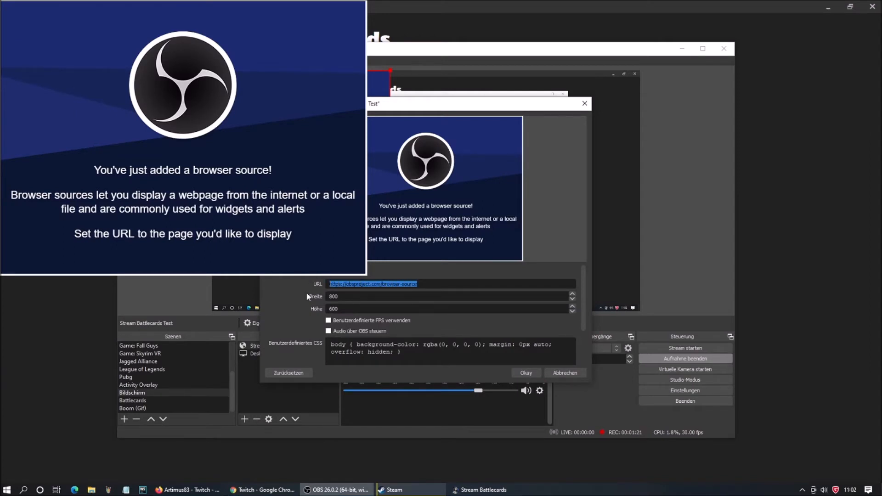
{"action": "key", "text": "ctrl+v"}
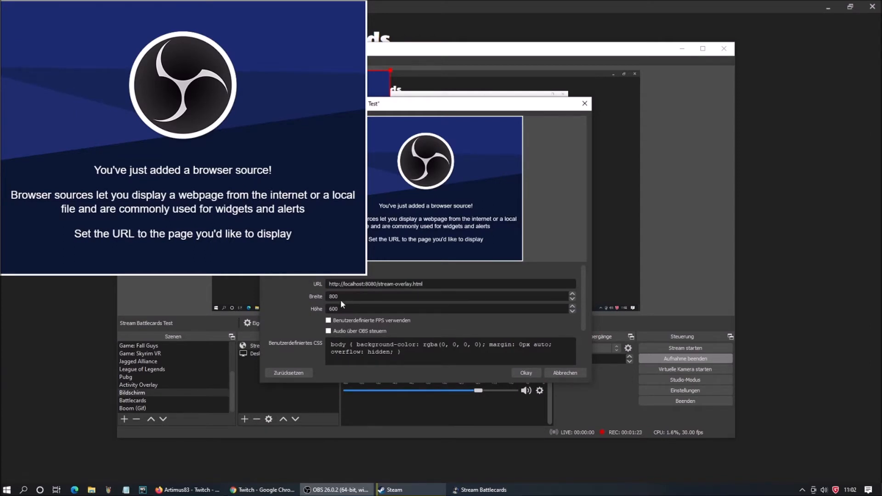
{"action": "left_click_drag", "start_coordinate": [363, 300], "coordinate": [291, 295]}
{"action": "type", "text": "1920"}
{"action": "key", "text": "Tab"}
Enable the option that deactivates the browser source when it is not visible, and accept the source settings.
{"action": "left_click_drag", "start_coordinate": [584, 277], "coordinate": [581, 324]}
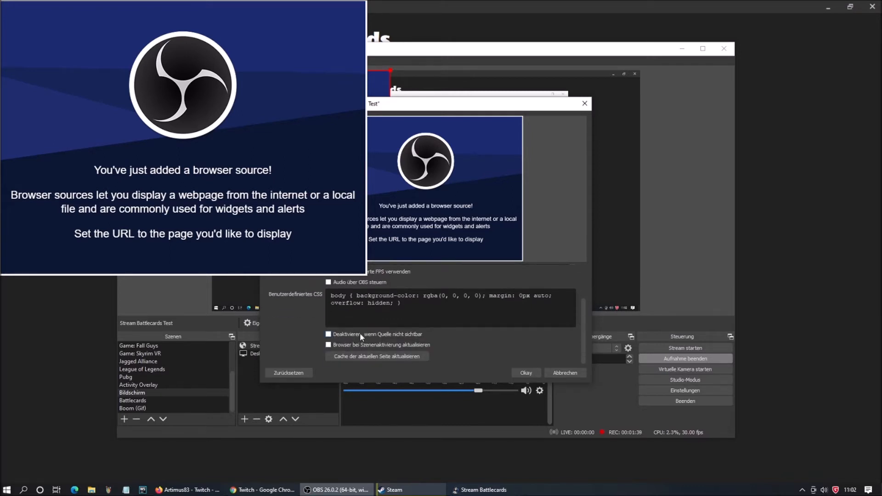
{"action": "left_click", "coordinate": [409, 333]}
{"action": "left_click", "coordinate": [518, 372]}
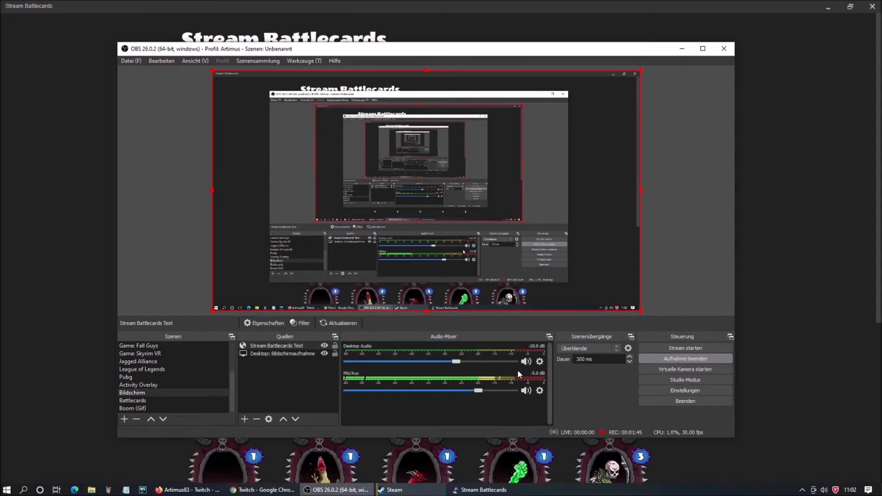
Move OBS off the control panel and review the dashboard's Klassisch Community Battle monsters and Battle Royale options.
{"action": "left_click_drag", "start_coordinate": [359, 50], "coordinate": [881, 96]}
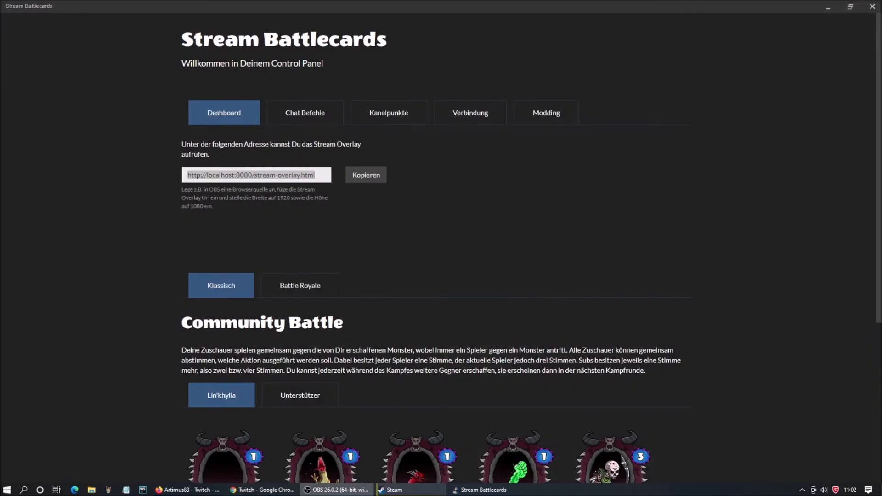
{"action": "scroll", "coordinate": [453, 265], "scroll_direction": "down", "scroll_amount": 1}
{"action": "scroll", "coordinate": [453, 265], "scroll_direction": "down", "scroll_amount": 5}
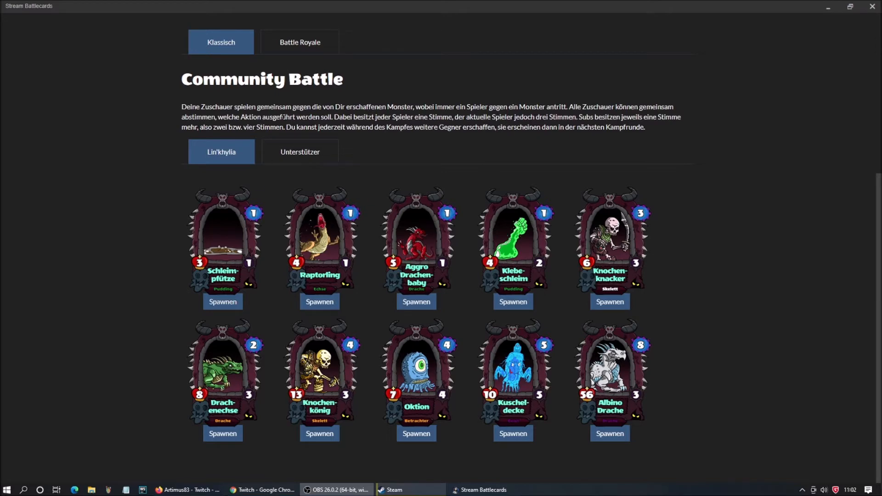
{"action": "scroll", "coordinate": [289, 175], "scroll_direction": "up", "scroll_amount": 4}
{"action": "left_click", "coordinate": [291, 227]}
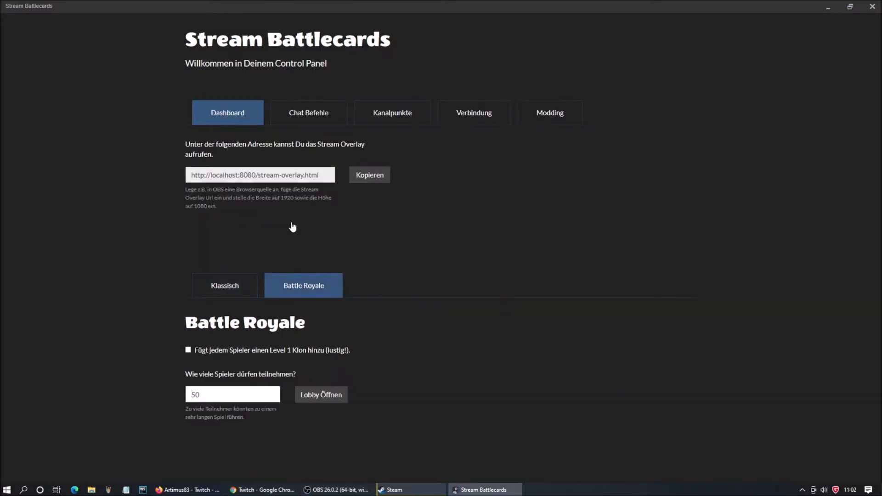
{"action": "left_click", "coordinate": [220, 283]}
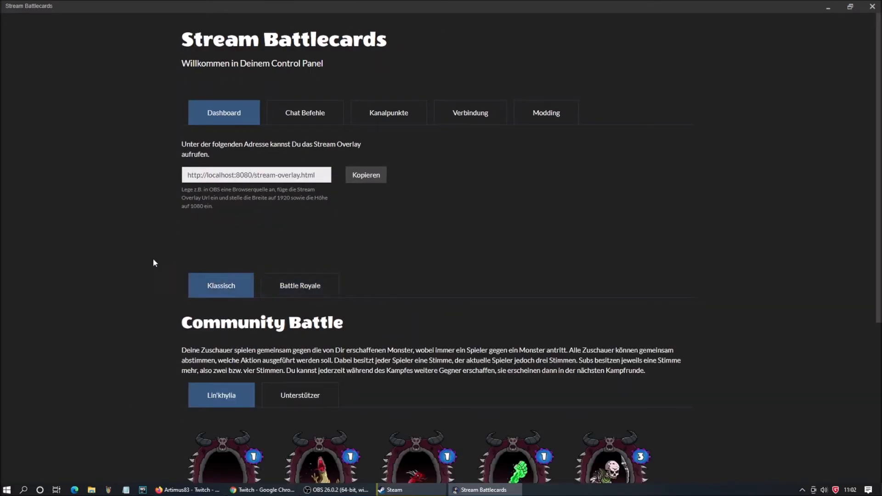
{"action": "scroll", "coordinate": [110, 256], "scroll_direction": "down", "scroll_amount": 5}
{"action": "scroll", "coordinate": [110, 256], "scroll_direction": "up", "scroll_amount": 5}
Bring OBS back and toggle the Stream Battlecards Test source's visibility off and on, checking the dashboard's reaction.
{"action": "left_click_drag", "start_coordinate": [881, 60], "coordinate": [439, 32]}
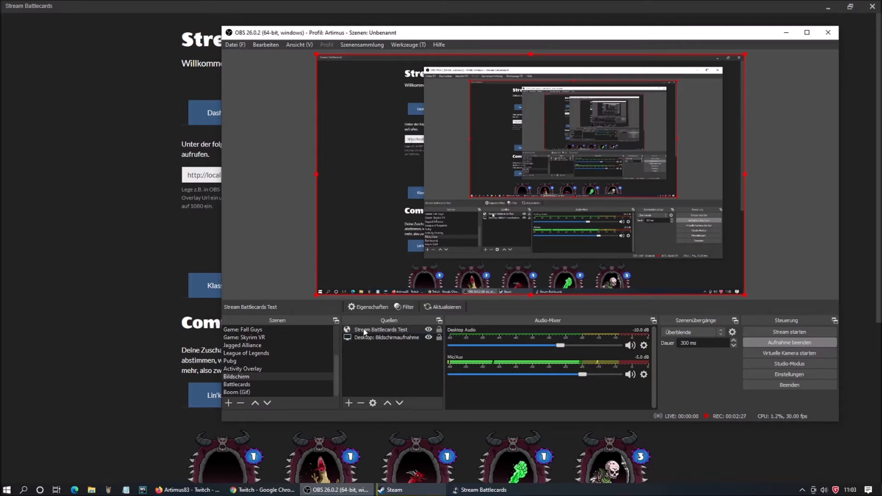
{"action": "left_click", "coordinate": [387, 331]}
{"action": "left_click", "coordinate": [428, 329]}
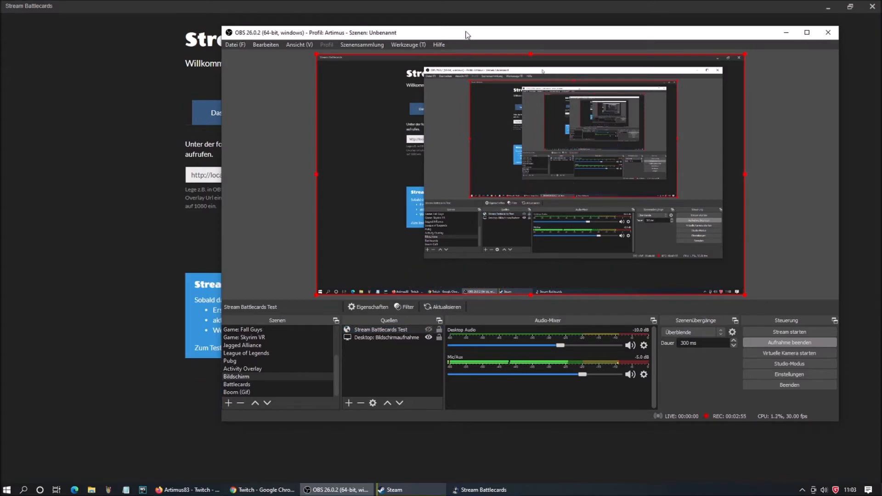
{"action": "left_click_drag", "start_coordinate": [466, 35], "coordinate": [881, 35]}
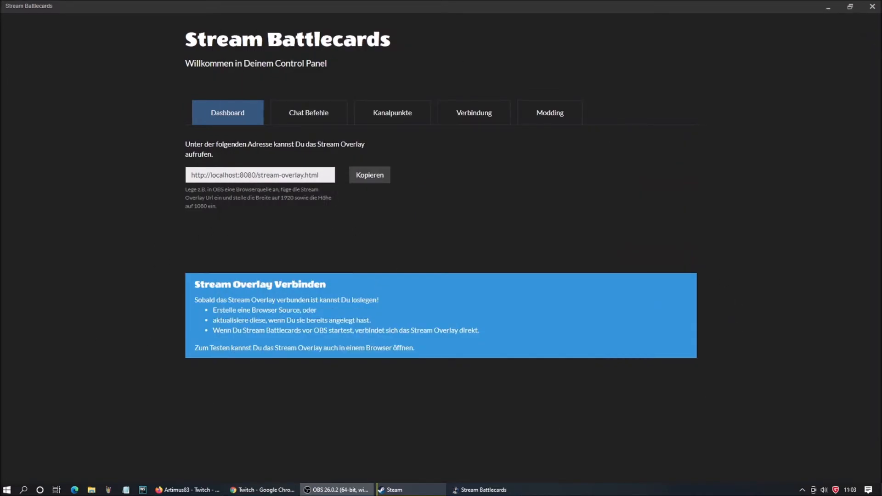
{"action": "left_click_drag", "start_coordinate": [881, 41], "coordinate": [586, 33]}
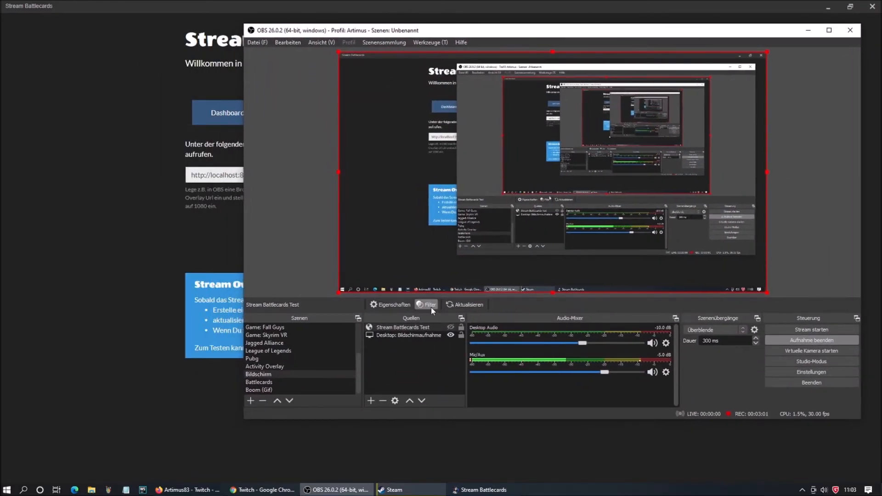
{"action": "left_click", "coordinate": [451, 327]}
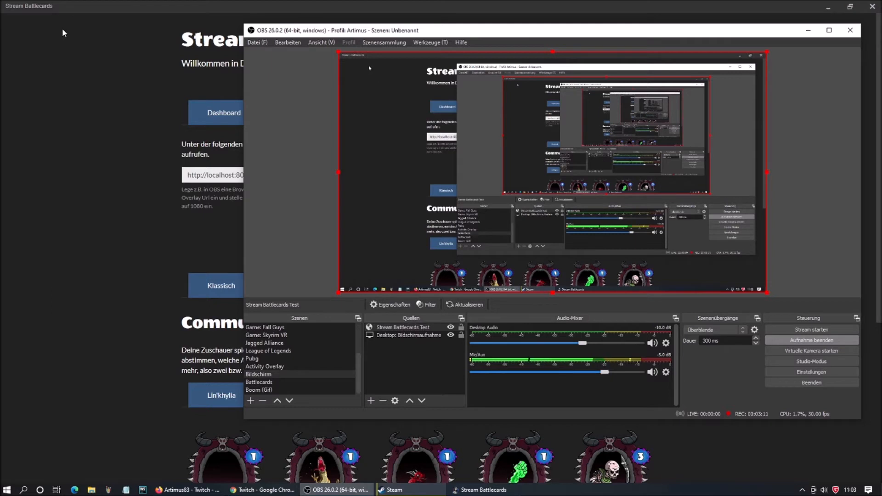
{"action": "left_click", "coordinate": [450, 327]}
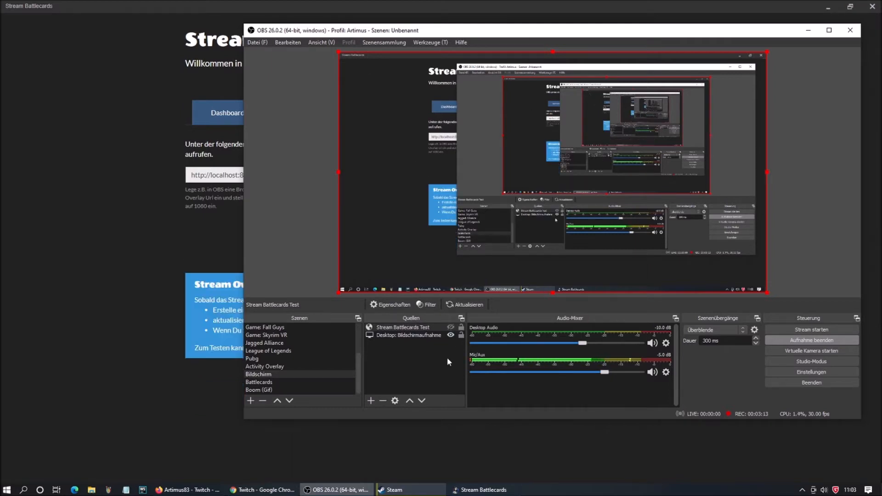
{"action": "left_click", "coordinate": [450, 327]}
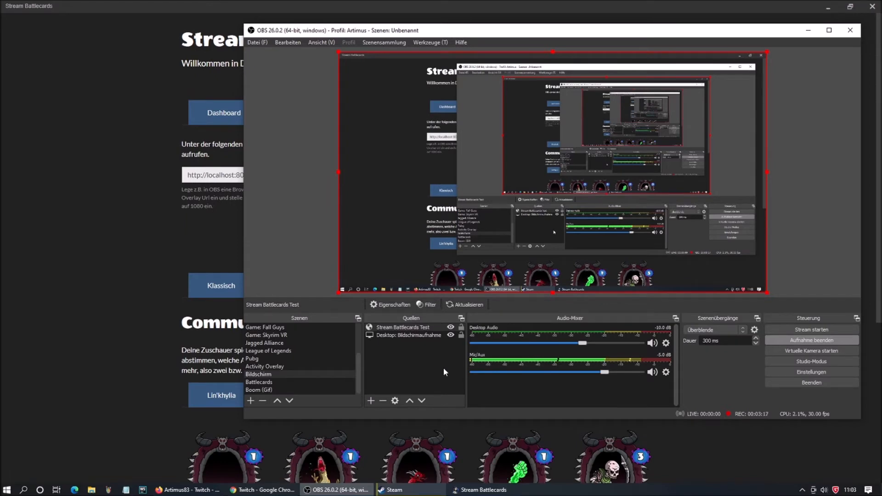
Move OBS aside, look over the Battle Royale mode again and return to the Klassisch mode.
{"action": "left_click_drag", "start_coordinate": [500, 30], "coordinate": [881, 30]}
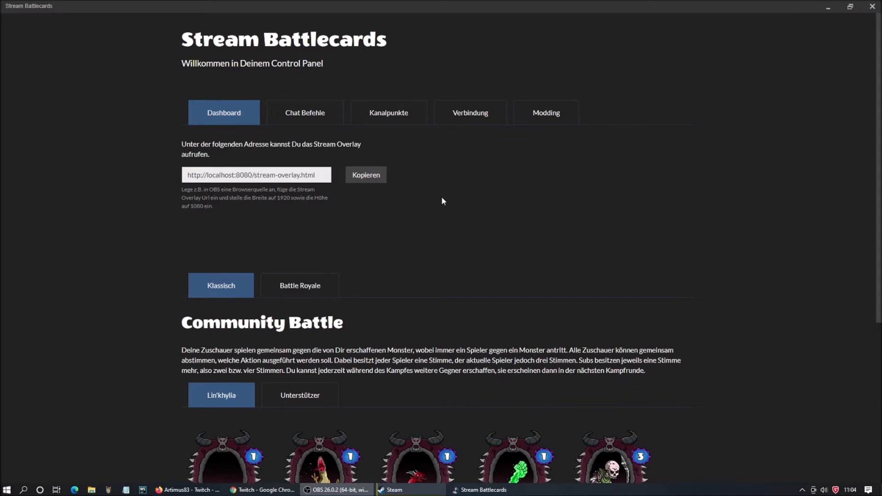
{"action": "scroll", "coordinate": [127, 227], "scroll_direction": "down", "scroll_amount": 5}
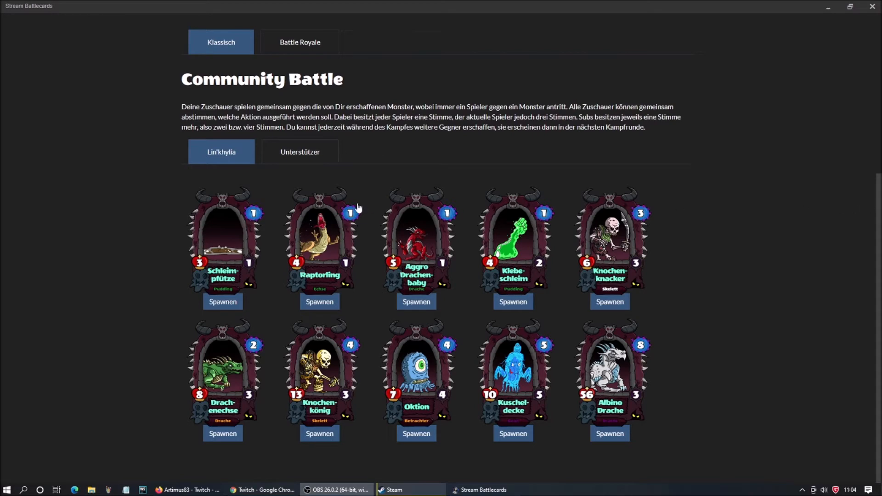
{"action": "scroll", "coordinate": [622, 254], "scroll_direction": "up", "scroll_amount": 3}
{"action": "left_click", "coordinate": [305, 182]}
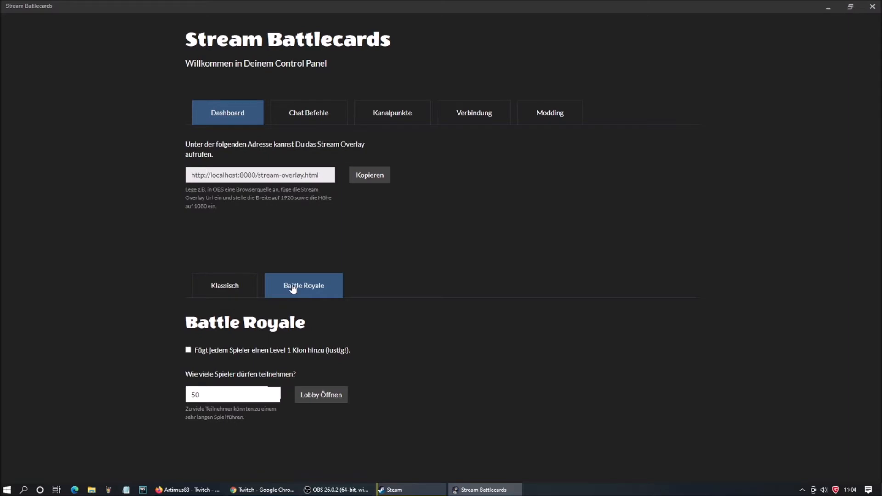
{"action": "left_click", "coordinate": [209, 291]}
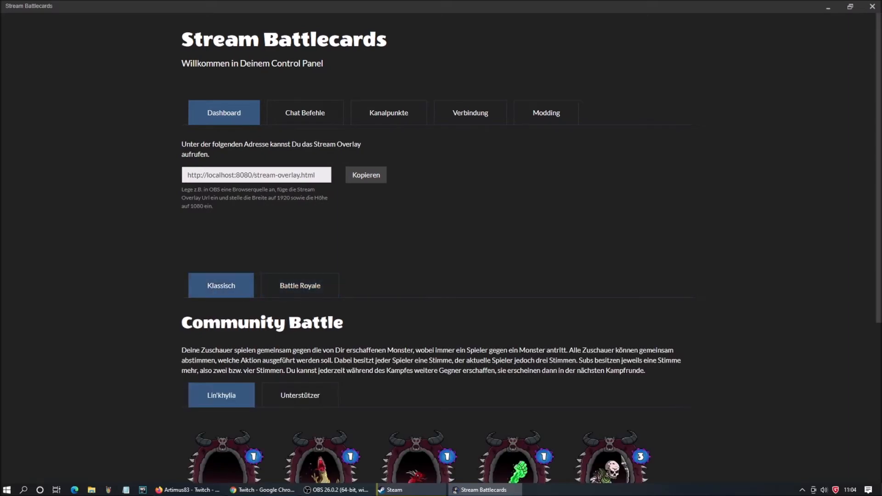
Spawn the Raptorling and Aggro Drachenbaby monsters from the Lin'khylia set in the Community Battle.
{"action": "key", "text": "alt+Tab"}
{"action": "scroll", "coordinate": [127, 186], "scroll_direction": "down", "scroll_amount": 5}
{"action": "left_click_drag", "start_coordinate": [462, 38], "coordinate": [879, 59]}
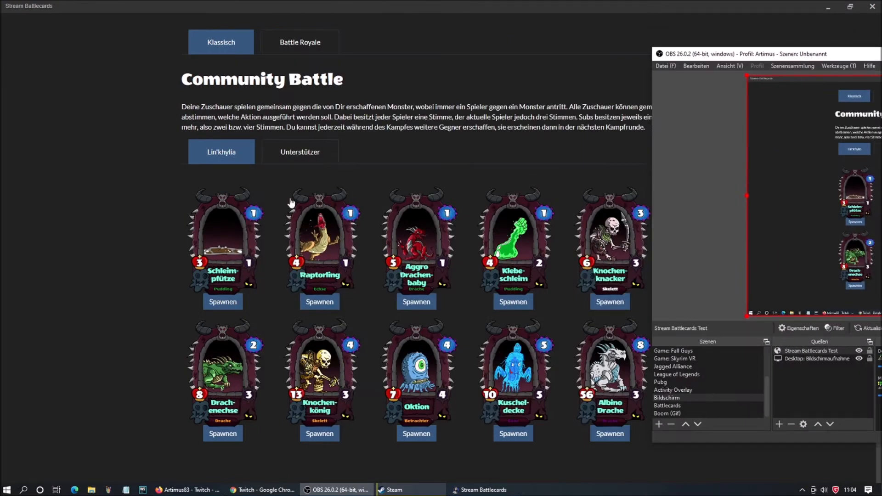
{"action": "left_click", "coordinate": [316, 241]}
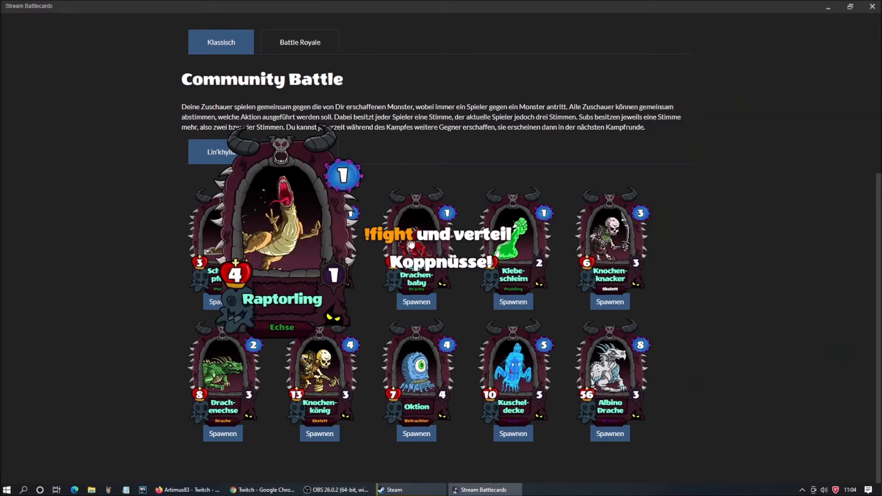
Bring the OBS window into view to inspect the battle overlay in its preview, and move it away again.
{"action": "key", "text": "alt+Tab"}
{"action": "left_click_drag", "start_coordinate": [878, 46], "coordinate": [506, 70]}
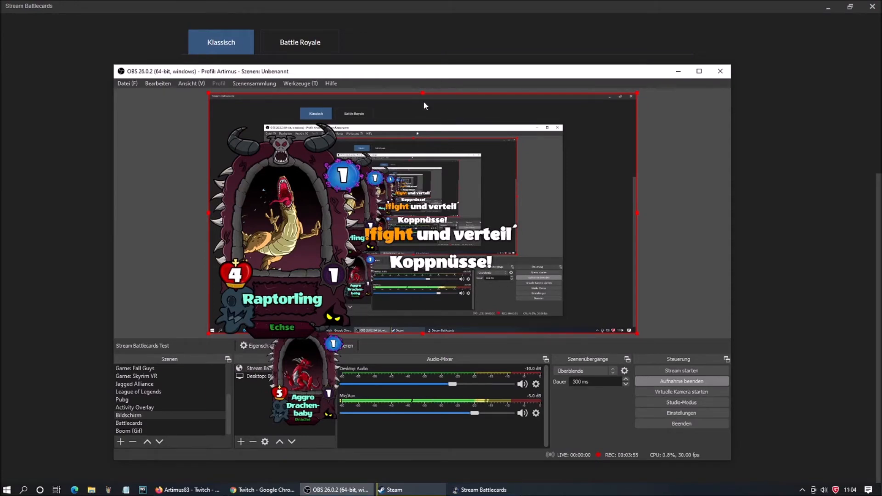
{"action": "mouse_move", "coordinate": [424, 106]}
{"action": "left_mouse_down"}
{"action": "mouse_move", "coordinate": [496, 117]}
{"action": "mouse_move", "coordinate": [481, 127]}
{"action": "mouse_move", "coordinate": [476, 174]}
{"action": "mouse_move", "coordinate": [373, 166]}
{"action": "mouse_move", "coordinate": [459, 57]}
{"action": "mouse_move", "coordinate": [424, 107]}
{"action": "left_mouse_up"}
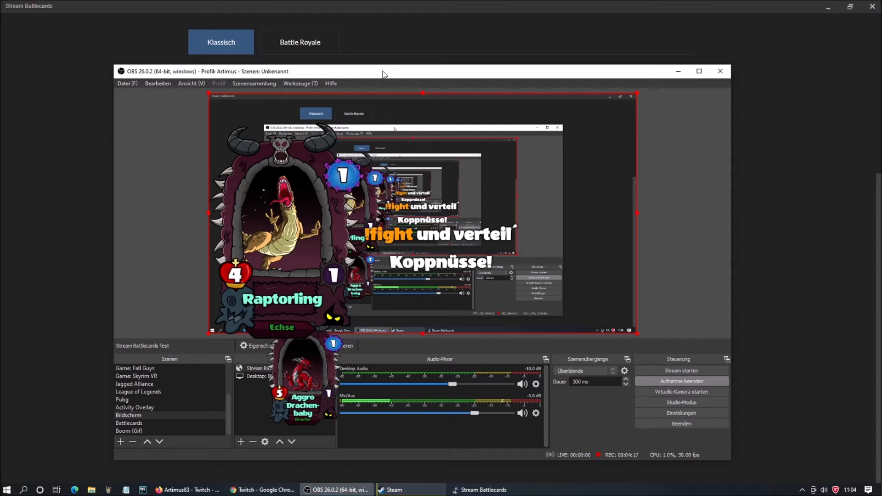
{"action": "left_click_drag", "start_coordinate": [353, 78], "coordinate": [629, 81]}
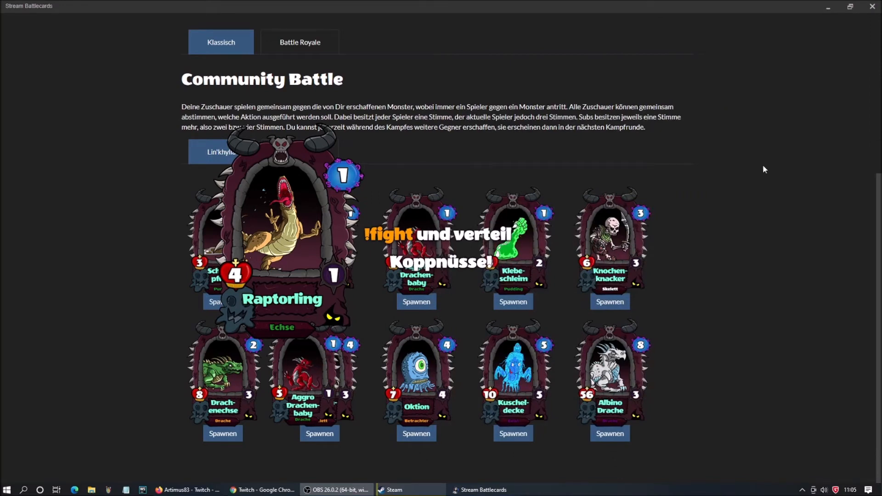
Open the control panel's Kanalpunkte page and examine the available channel point rewards.
{"action": "scroll", "coordinate": [740, 222], "scroll_direction": "up", "scroll_amount": 5}
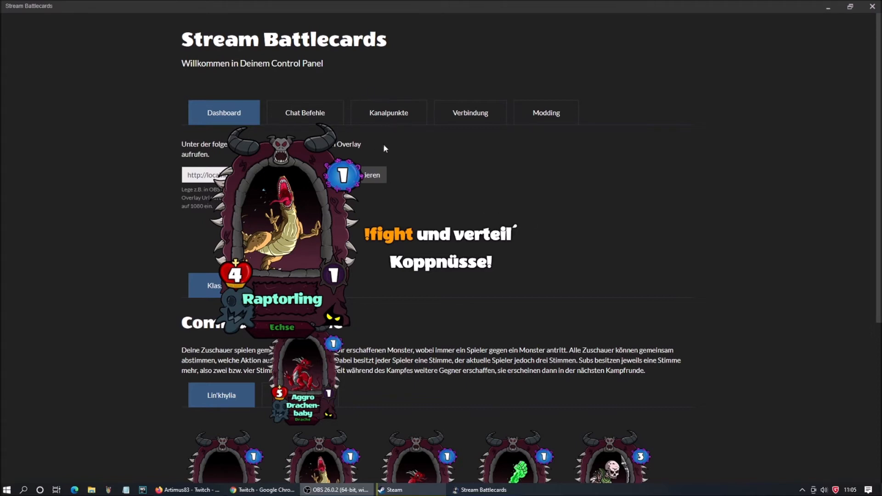
{"action": "left_click_drag", "start_coordinate": [368, 121], "coordinate": [372, 123]}
{"action": "left_click", "coordinate": [376, 117]}
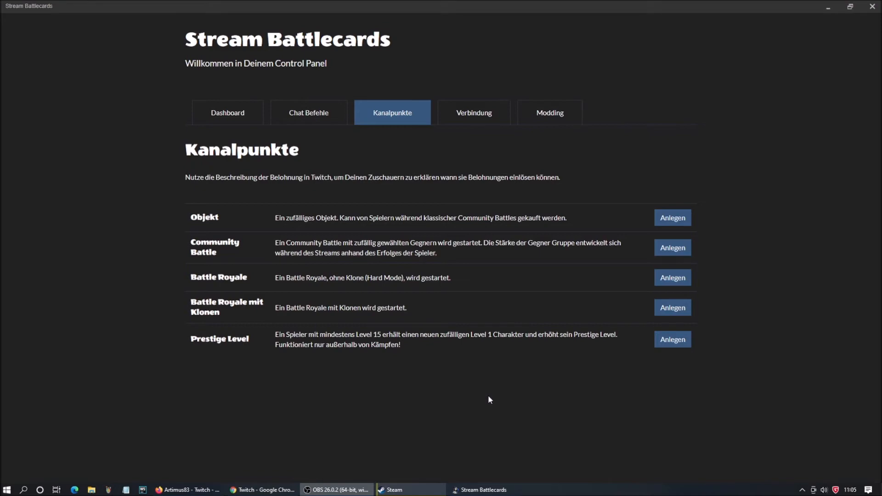
Switch to Chrome and show the Kanalpunkte page of the Twitch creator dashboard.
{"action": "left_click", "coordinate": [263, 489]}
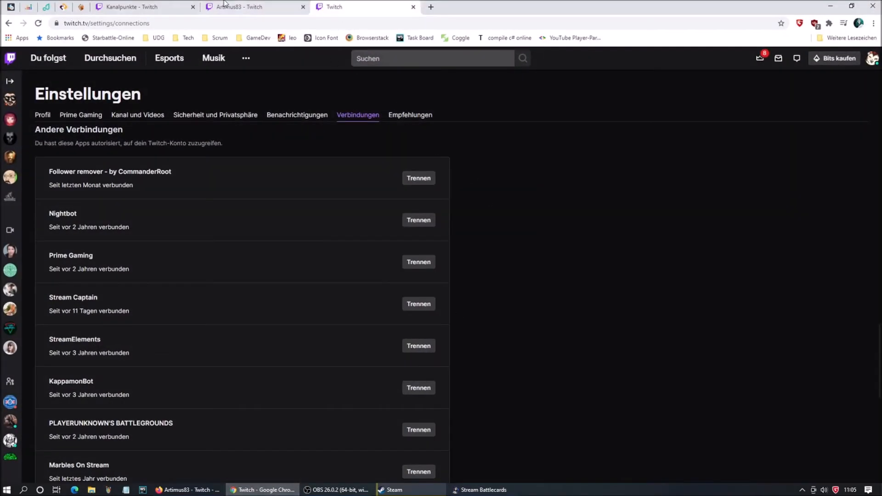
{"action": "left_click", "coordinate": [134, 7]}
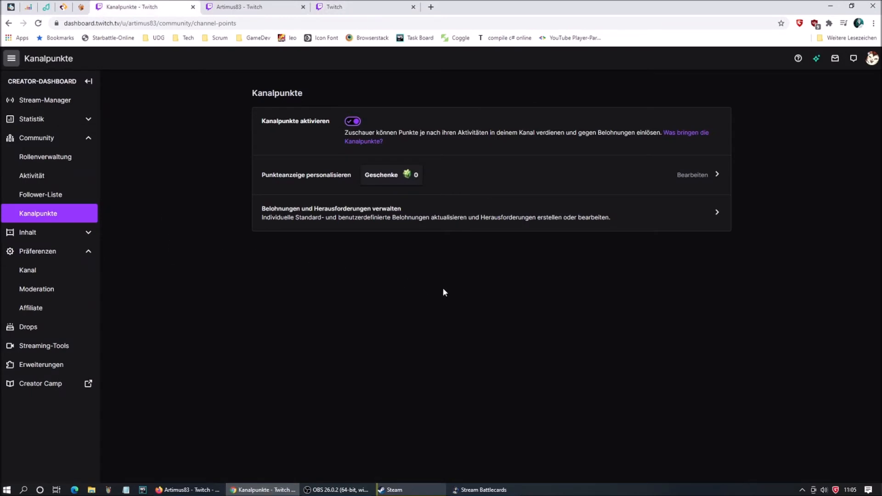
Open the management page for rewards and challenges, dismiss the price recommendations notice, and examine the list of individual rewards.
{"action": "left_click", "coordinate": [341, 218]}
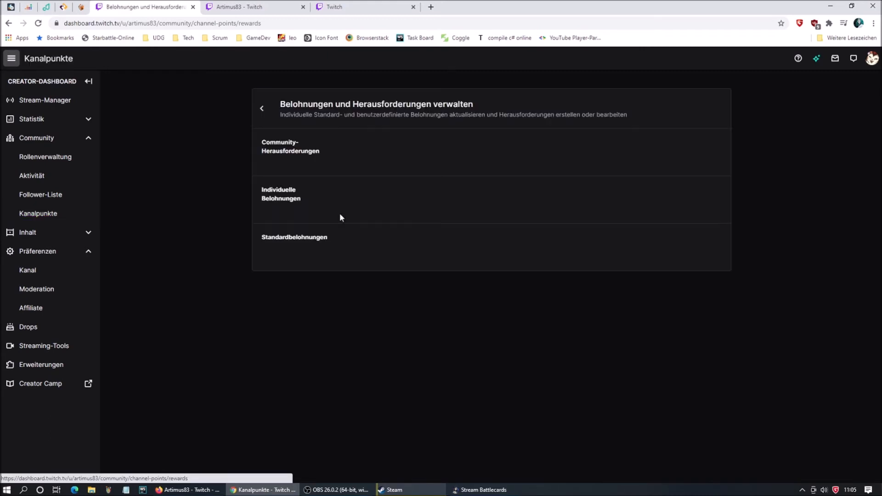
{"action": "scroll", "coordinate": [166, 314], "scroll_direction": "down", "scroll_amount": 5}
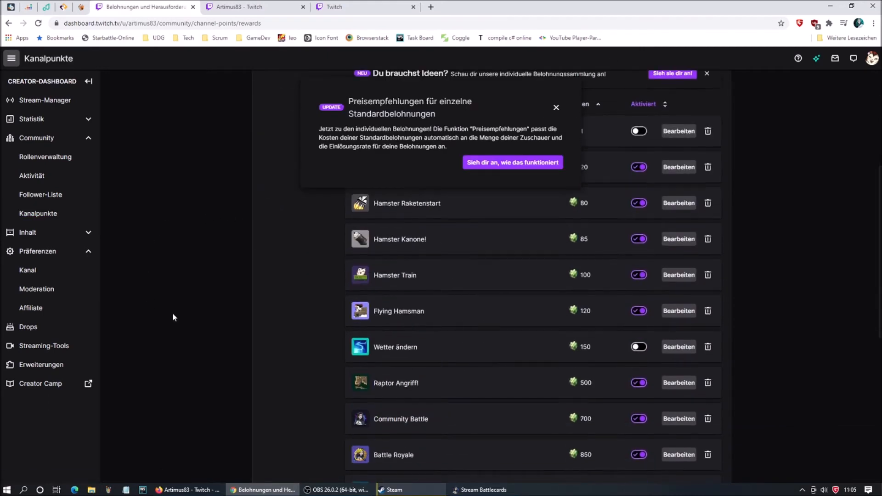
{"action": "left_click", "coordinate": [555, 108]}
{"action": "scroll", "coordinate": [237, 273], "scroll_direction": "up", "scroll_amount": 2}
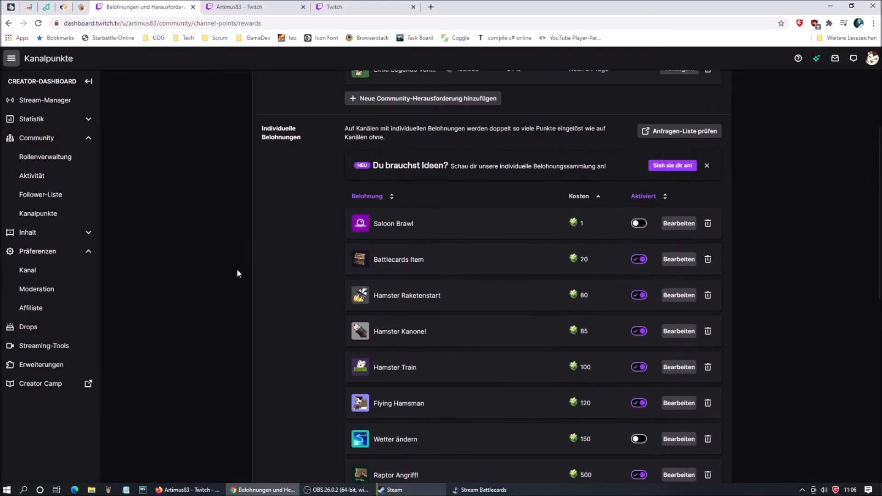
{"action": "scroll", "coordinate": [237, 274], "scroll_direction": "down", "scroll_amount": 6}
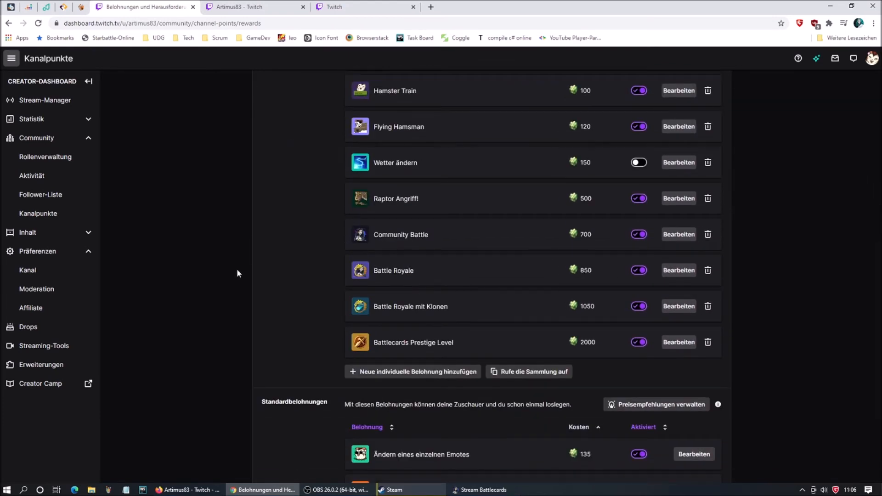
{"action": "scroll", "coordinate": [237, 273], "scroll_direction": "down", "scroll_amount": 1}
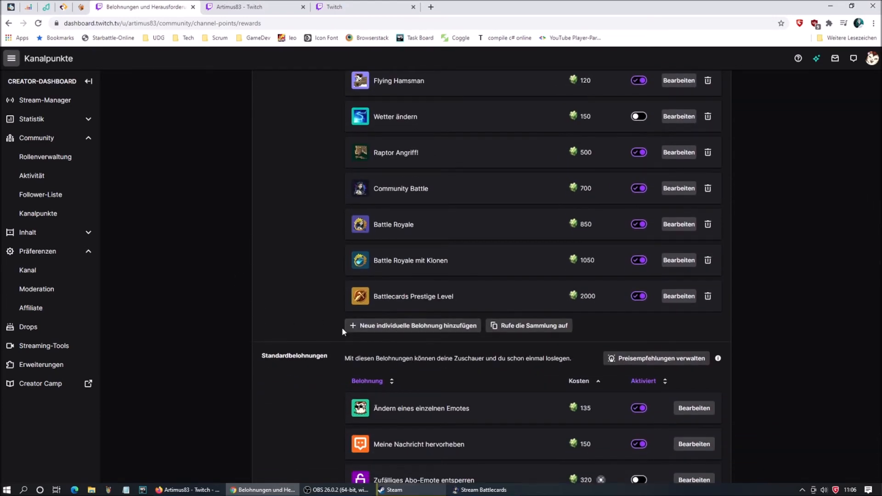
{"action": "left_click", "coordinate": [407, 326]}
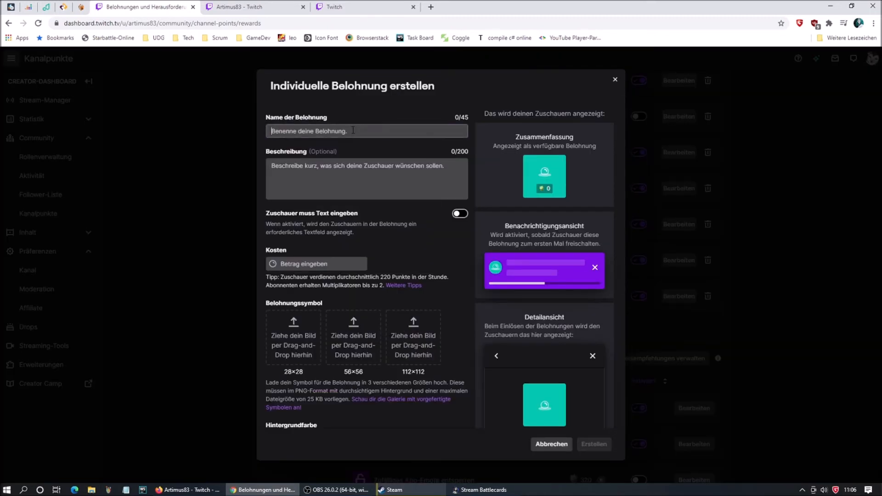
{"action": "left_click", "coordinate": [353, 131]}
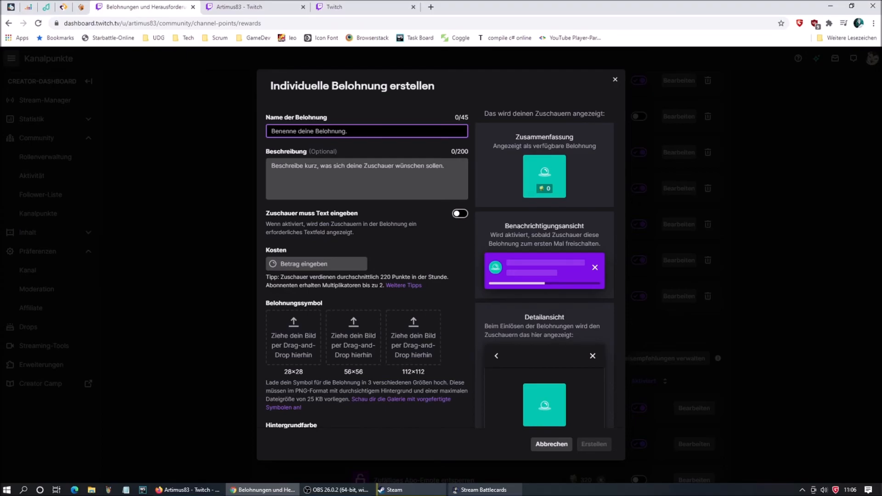
{"action": "left_click", "coordinate": [484, 490]}
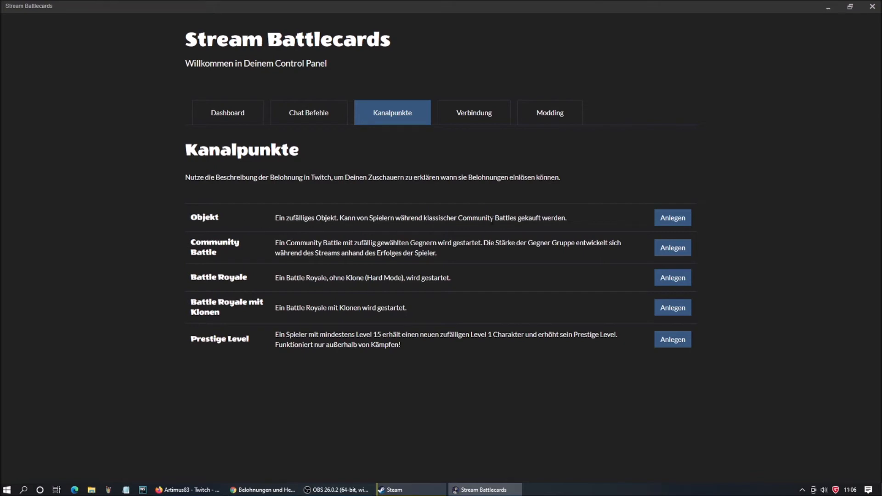
{"action": "left_click", "coordinate": [270, 491]}
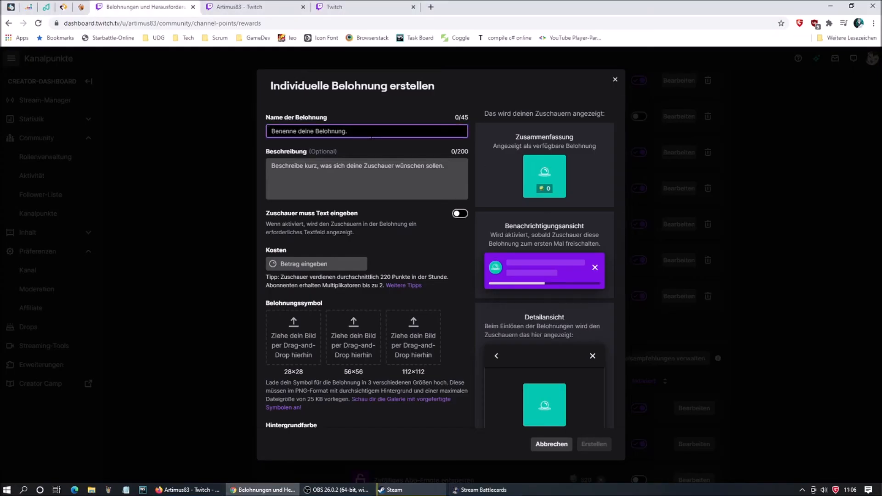
{"action": "type", "text": "Ba"}
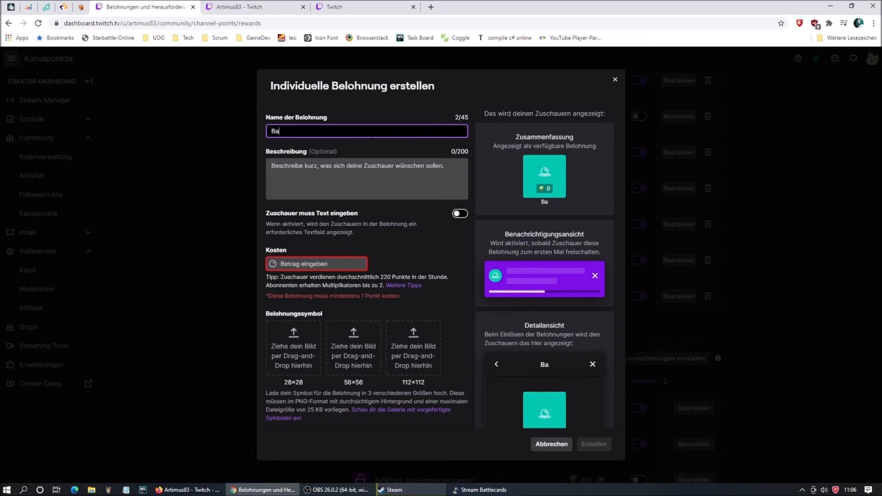
{"action": "type", "text": "ttlecards Item"}
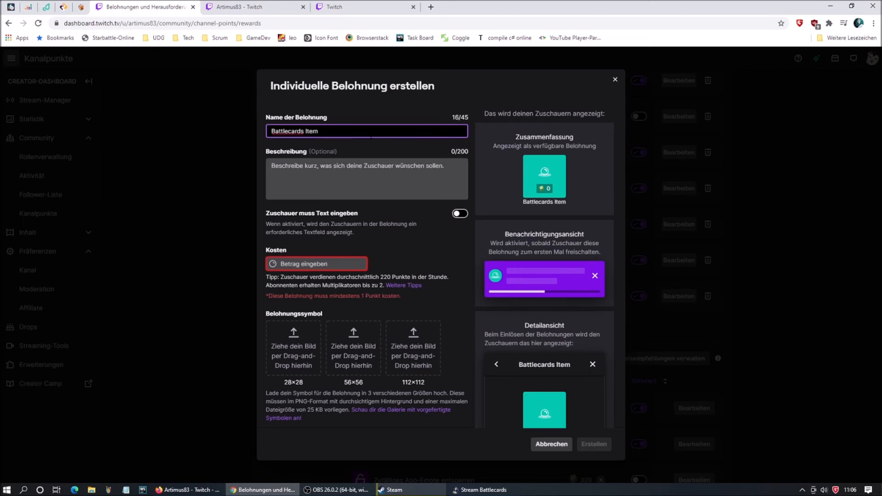
{"action": "left_click", "coordinate": [366, 178]}
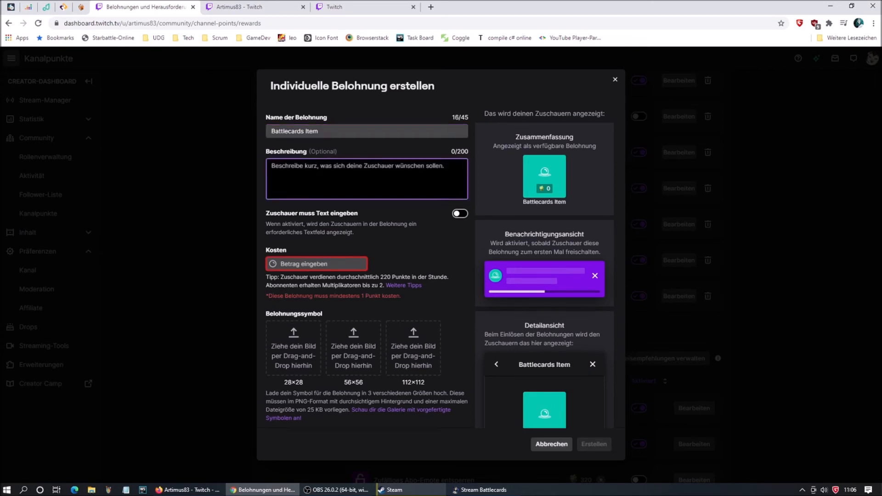
{"action": "left_click", "coordinate": [326, 266]}
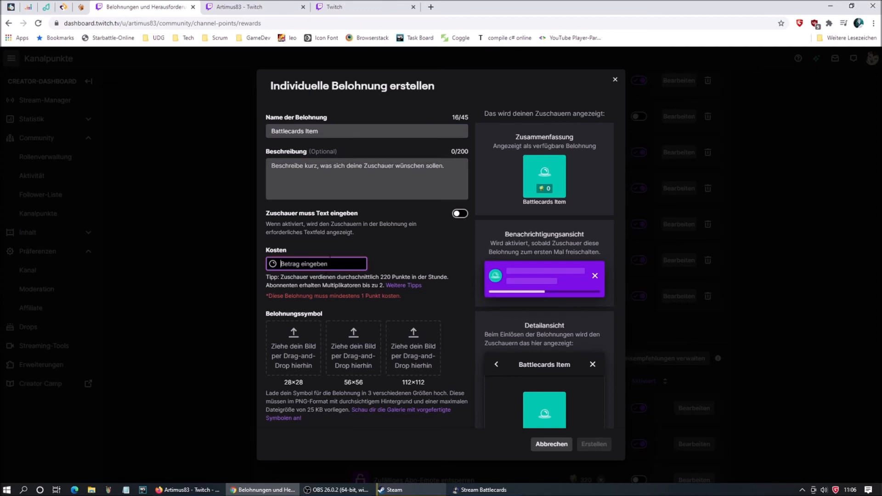
{"action": "type", "text": "-3"}
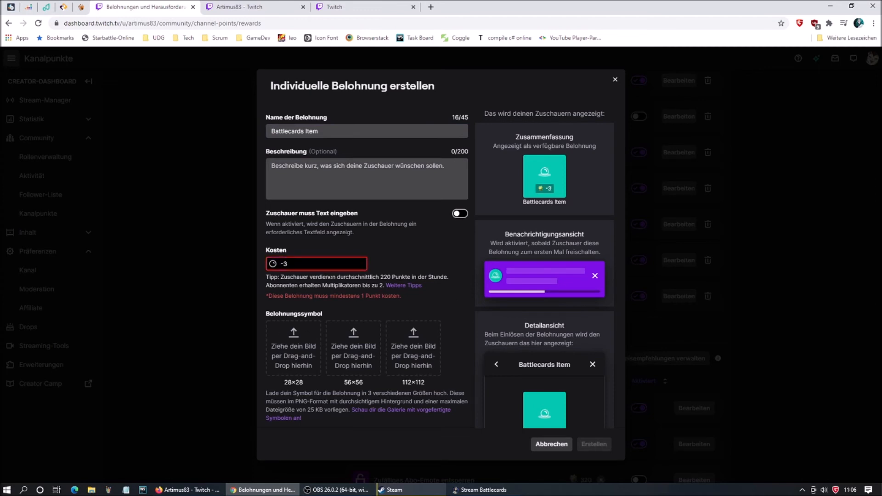
{"action": "key", "text": "BackSpace"}
{"action": "key", "text": "BackSpace"}
{"action": "type", "text": "0"}
{"action": "scroll", "coordinate": [319, 282], "scroll_direction": "down", "scroll_amount": 5}
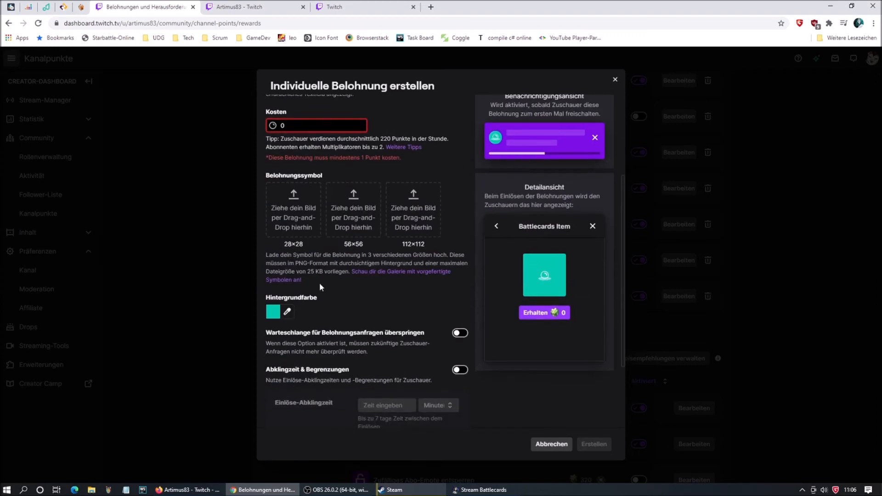
{"action": "scroll", "coordinate": [321, 276], "scroll_direction": "down", "scroll_amount": 1}
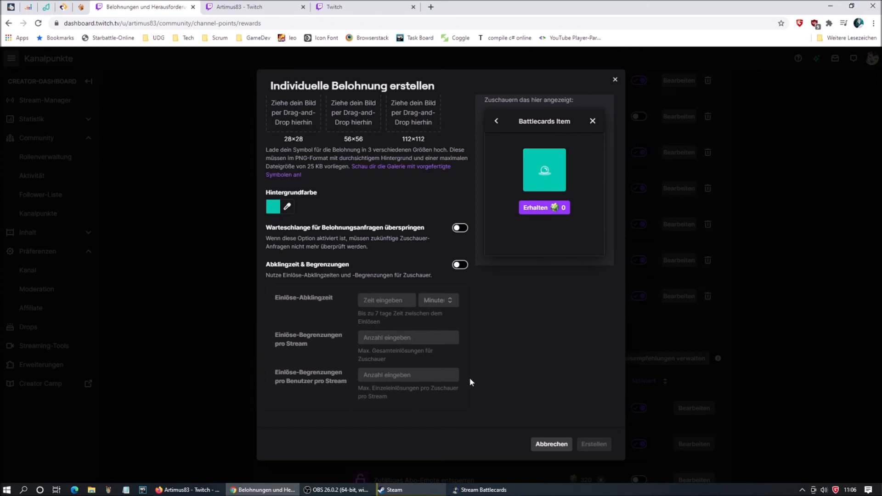
{"action": "left_click", "coordinate": [615, 80]}
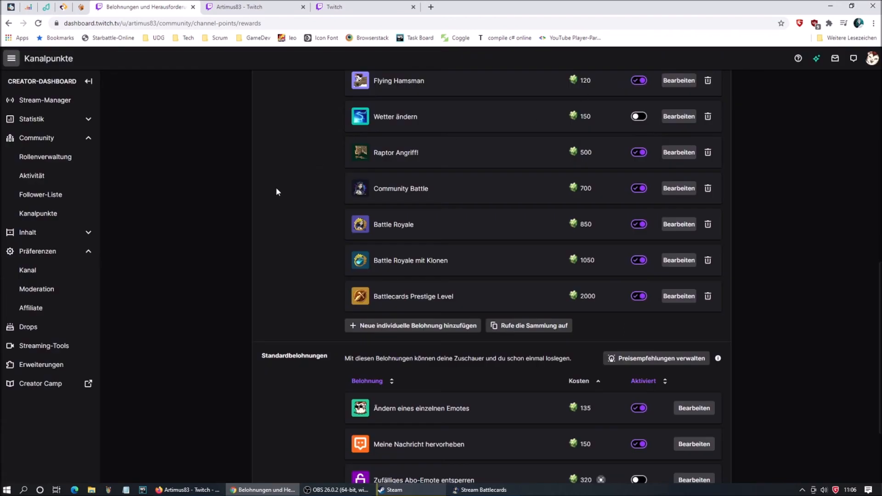
Open the existing Battlecards Item reward for editing, examine its description, cost, icons and queue settings, and close it without saving.
{"action": "scroll", "coordinate": [287, 222], "scroll_direction": "up", "scroll_amount": 3}
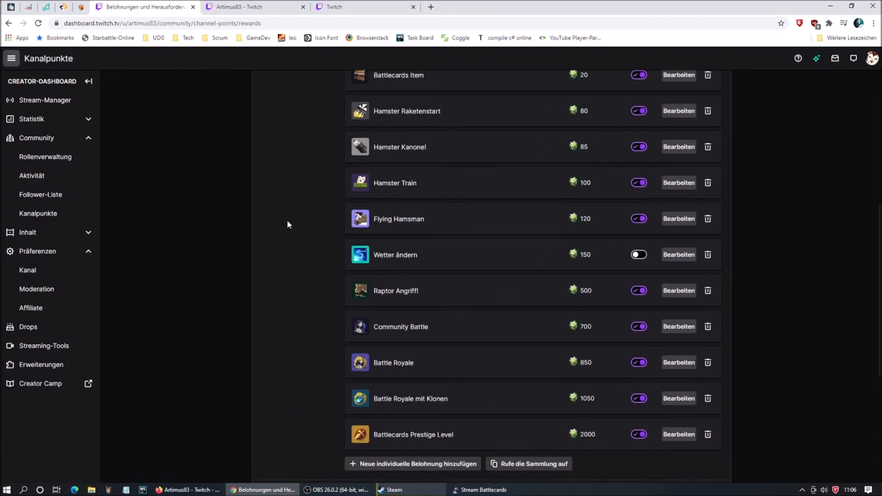
{"action": "scroll", "coordinate": [287, 222], "scroll_direction": "up", "scroll_amount": 4}
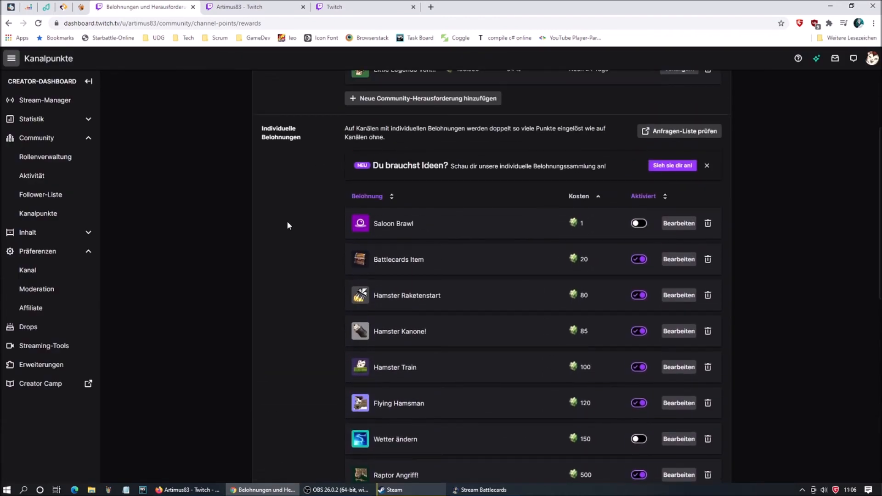
{"action": "left_click", "coordinate": [684, 260]}
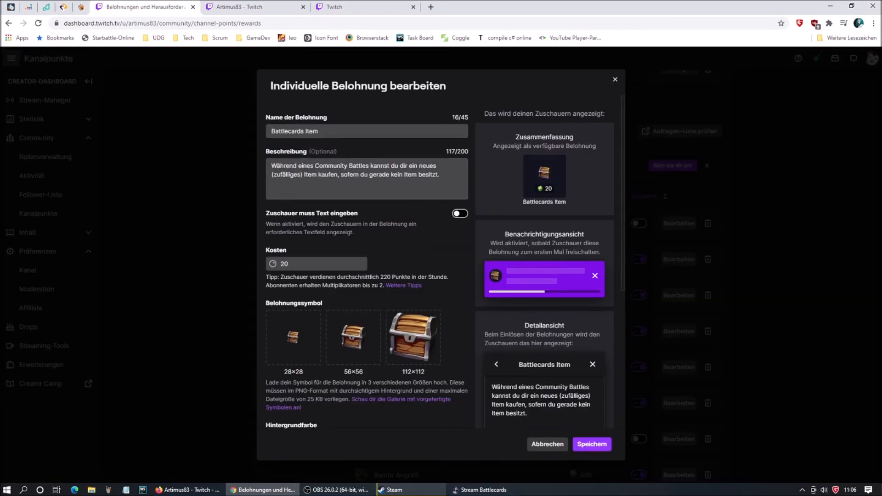
{"action": "scroll", "coordinate": [376, 289], "scroll_direction": "down", "scroll_amount": 5}
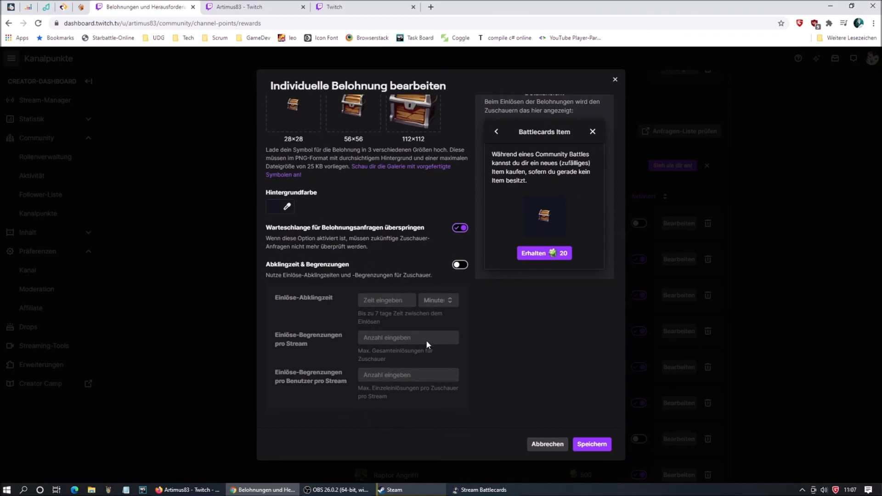
{"action": "scroll", "coordinate": [426, 340], "scroll_direction": "up", "scroll_amount": 2}
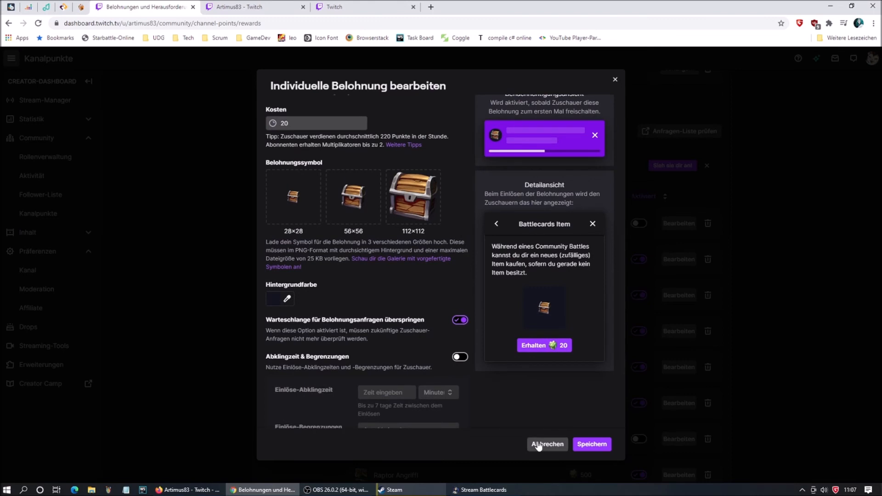
{"action": "left_click", "coordinate": [538, 442]}
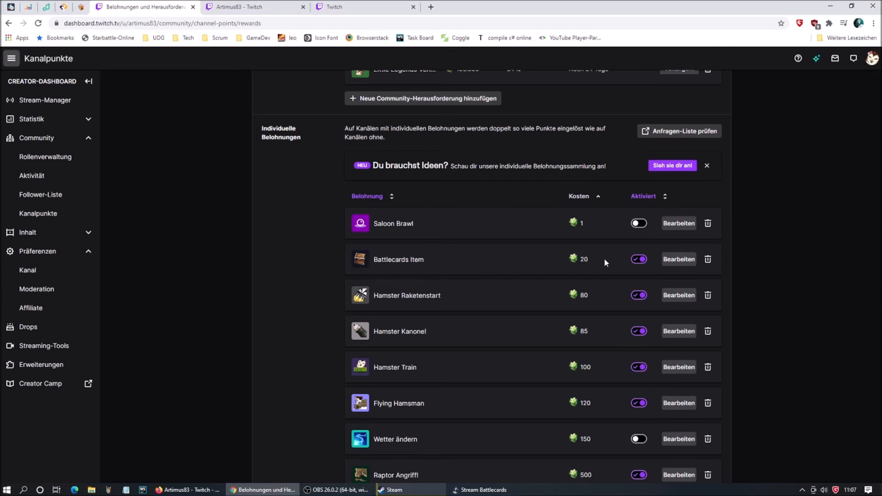
Start setting up the Objekt reward in Stream Battlecards, and switch to Chrome to show the Twitch channel with its stream chat.
{"action": "left_click", "coordinate": [482, 490]}
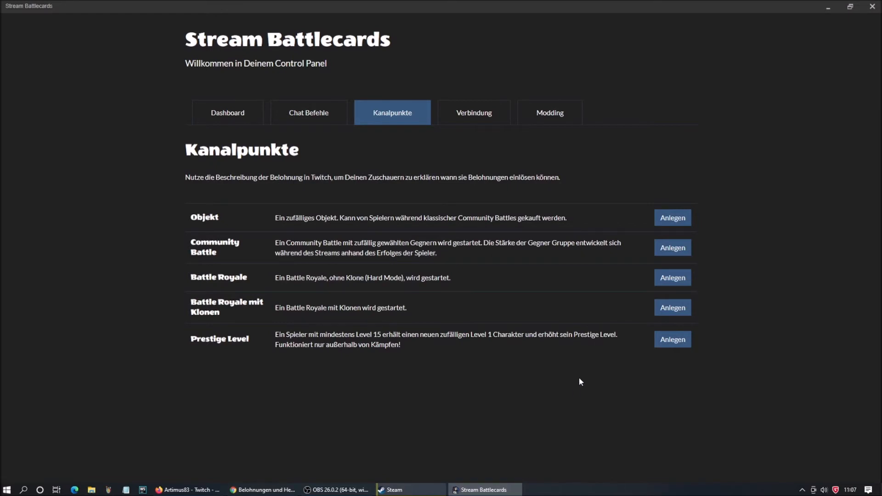
{"action": "left_click", "coordinate": [674, 219]}
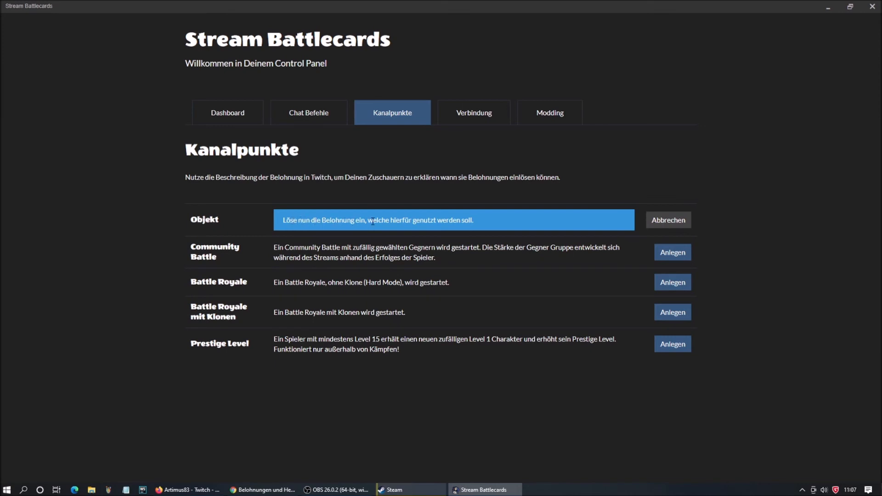
{"action": "left_click", "coordinate": [262, 489]}
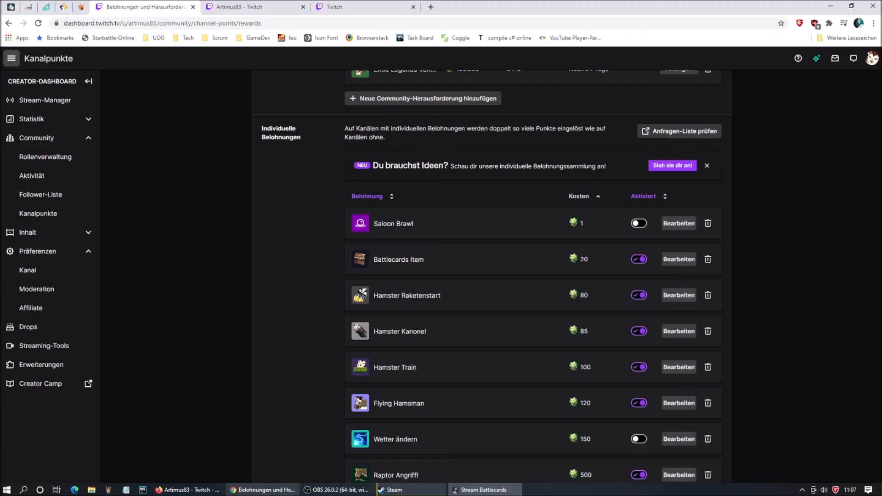
{"action": "left_click", "coordinate": [258, 6]}
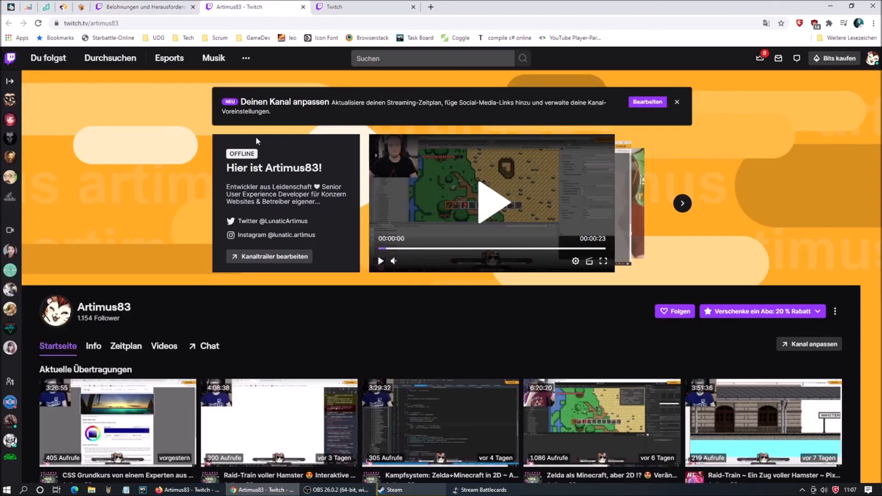
{"action": "left_click", "coordinate": [56, 317]}
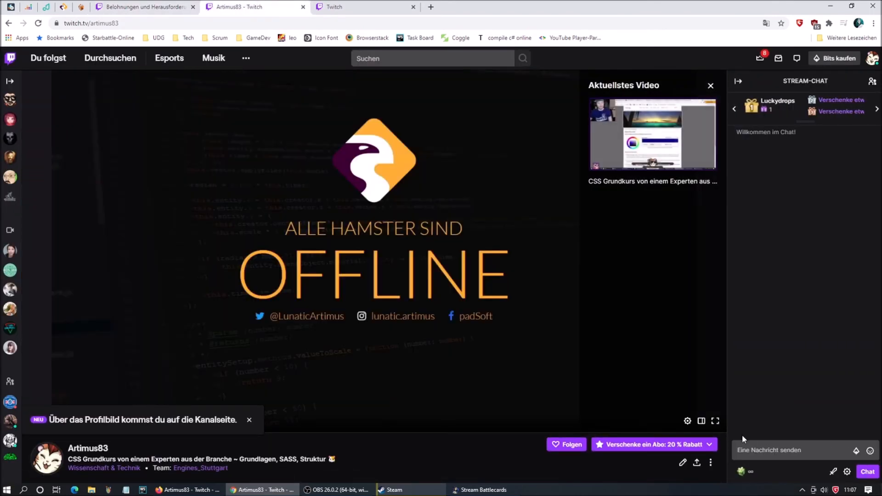
Redeem the Battlecards Item reward in the stream chat, and switch to Stream Battlecards to check the Objekt entry.
{"action": "left_click", "coordinate": [747, 477]}
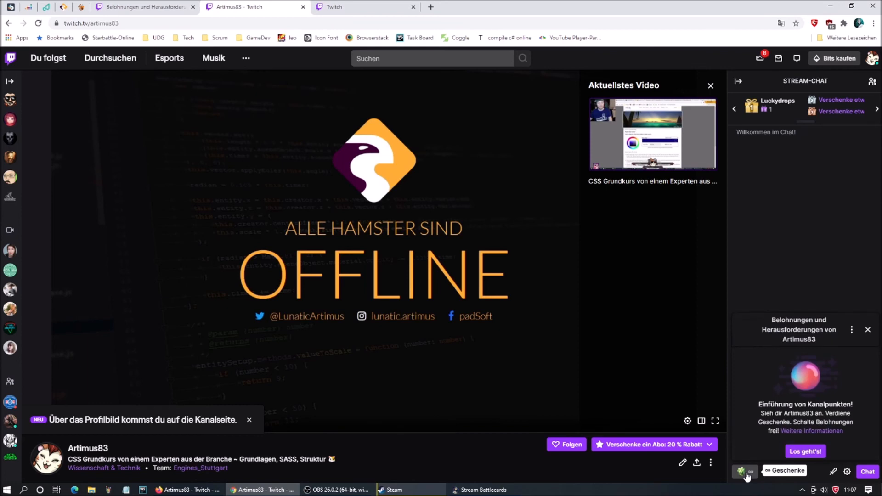
{"action": "left_click", "coordinate": [806, 451]}
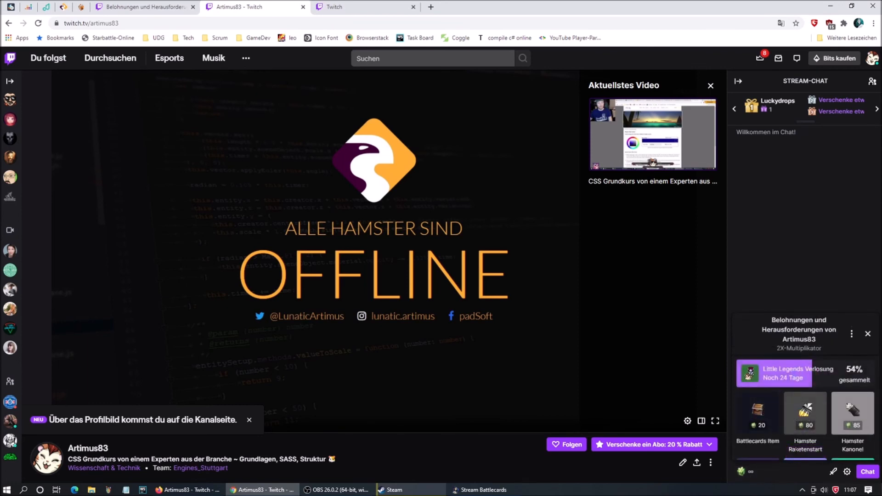
{"action": "left_click", "coordinate": [761, 418]}
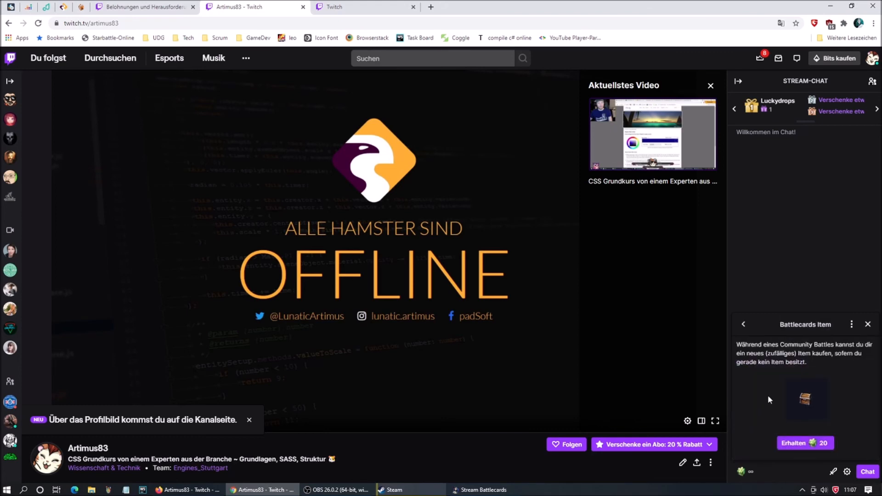
{"action": "left_click", "coordinate": [794, 443]}
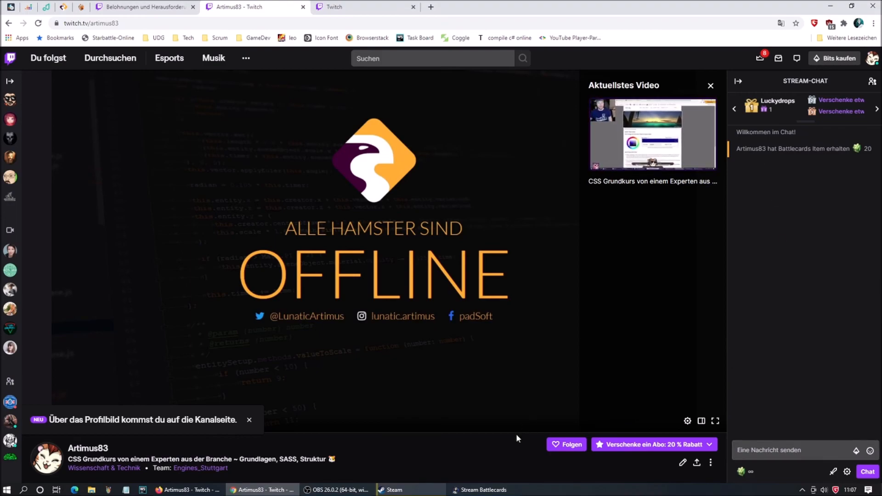
{"action": "left_click", "coordinate": [485, 490]}
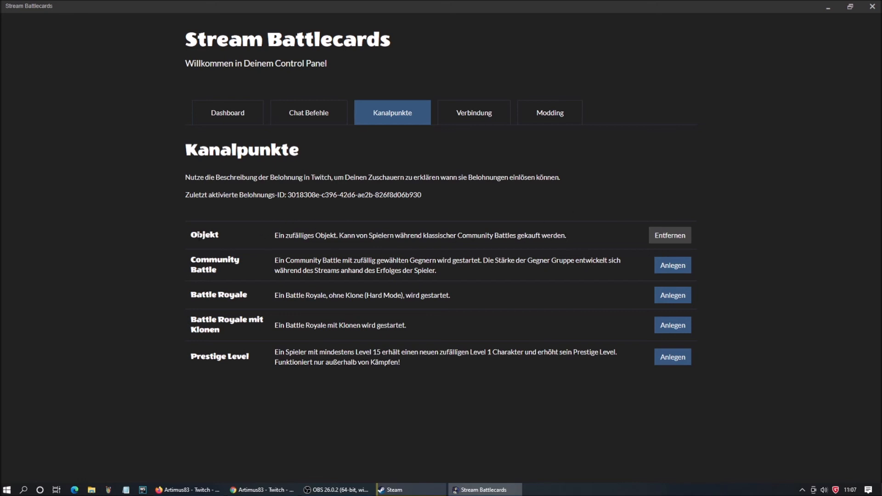
Switch to Chrome, show the available channel point rewards in the stream chat, and close the list again.
{"action": "left_click", "coordinate": [278, 487]}
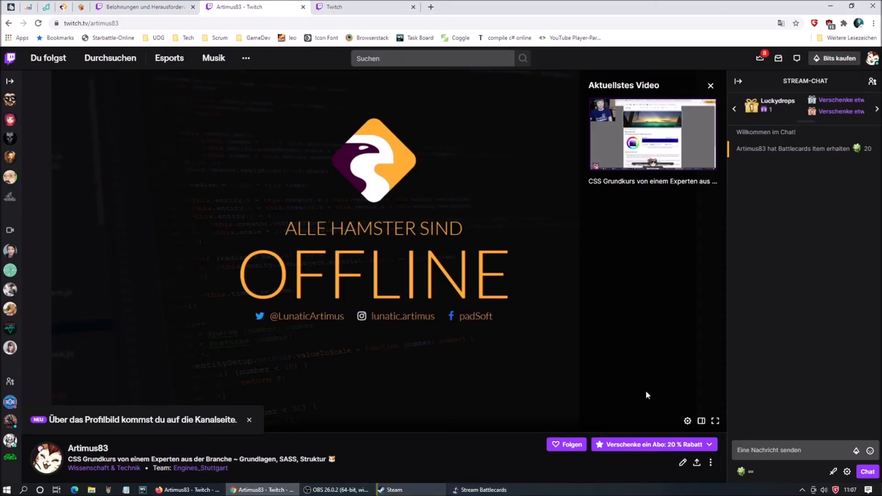
{"action": "left_click", "coordinate": [741, 472]}
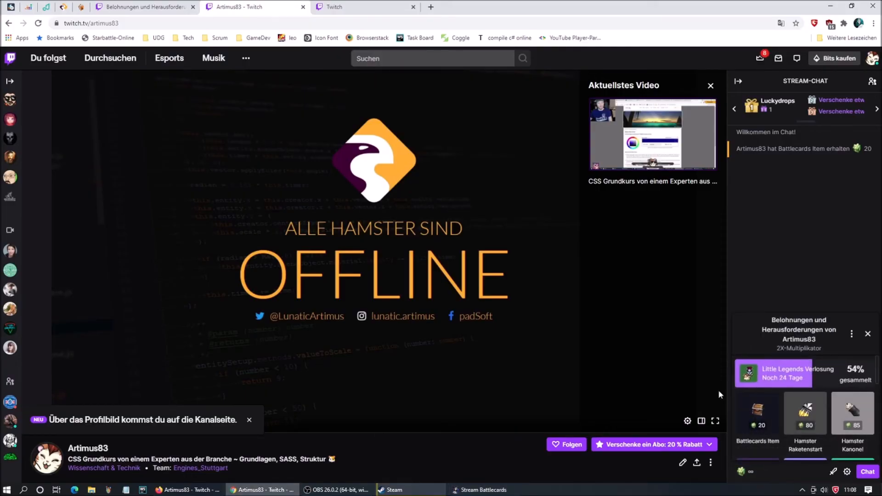
{"action": "left_click", "coordinate": [867, 334]}
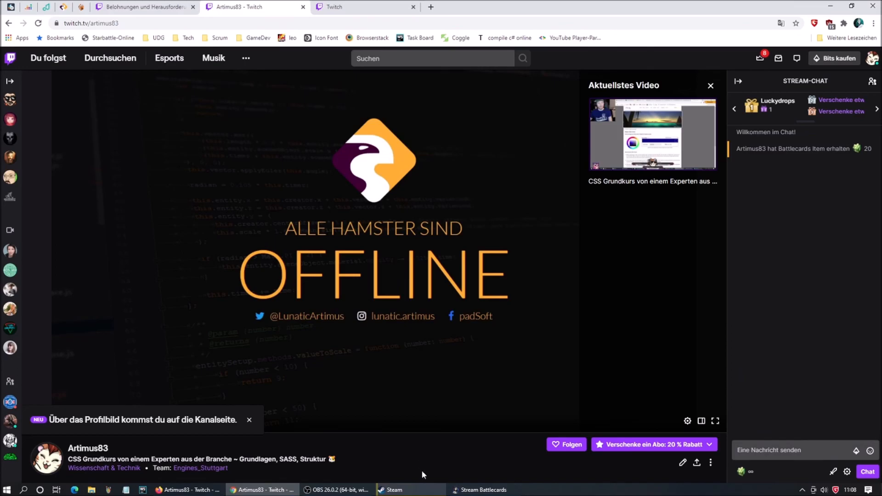
Switch to Stream Battlecards and show the control panel's Dashboard page.
{"action": "left_click", "coordinate": [475, 488]}
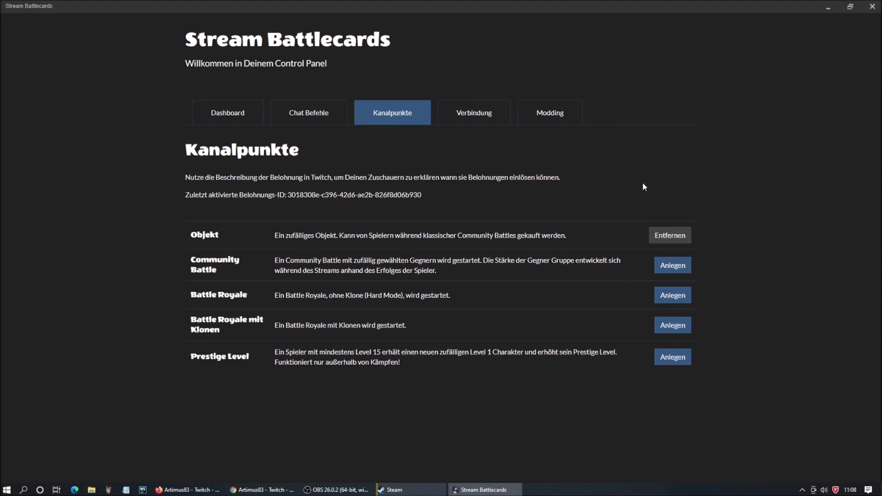
{"action": "left_click", "coordinate": [230, 117]}
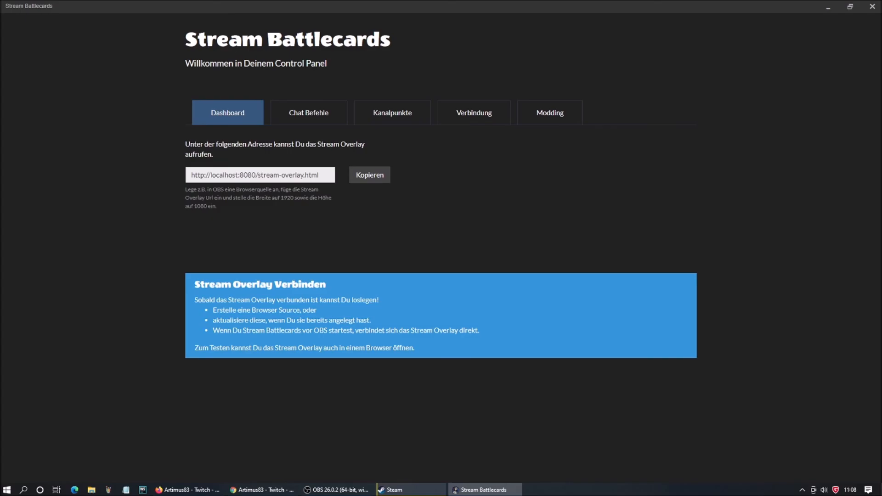